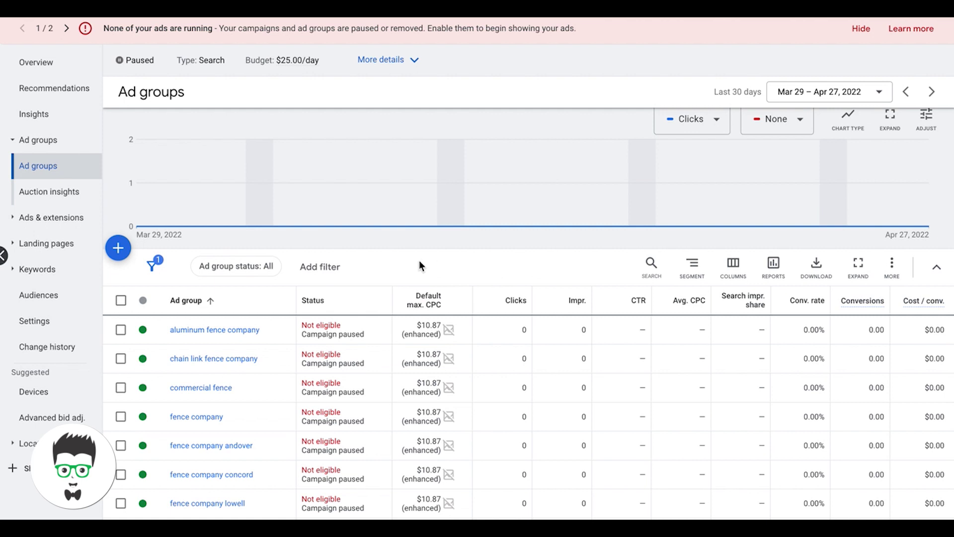
{"action": "scroll", "coordinate": [393, 283], "scroll_direction": "down", "scroll_amount": 3}
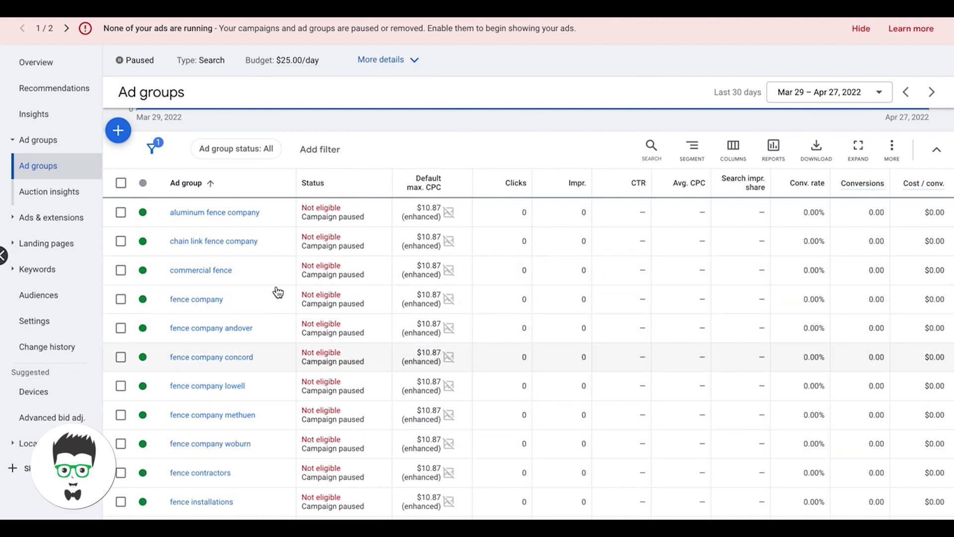
{"action": "scroll", "coordinate": [277, 374], "scroll_direction": "up", "scroll_amount": 1}
{"action": "scroll", "coordinate": [276, 374], "scroll_direction": "up", "scroll_amount": 1}
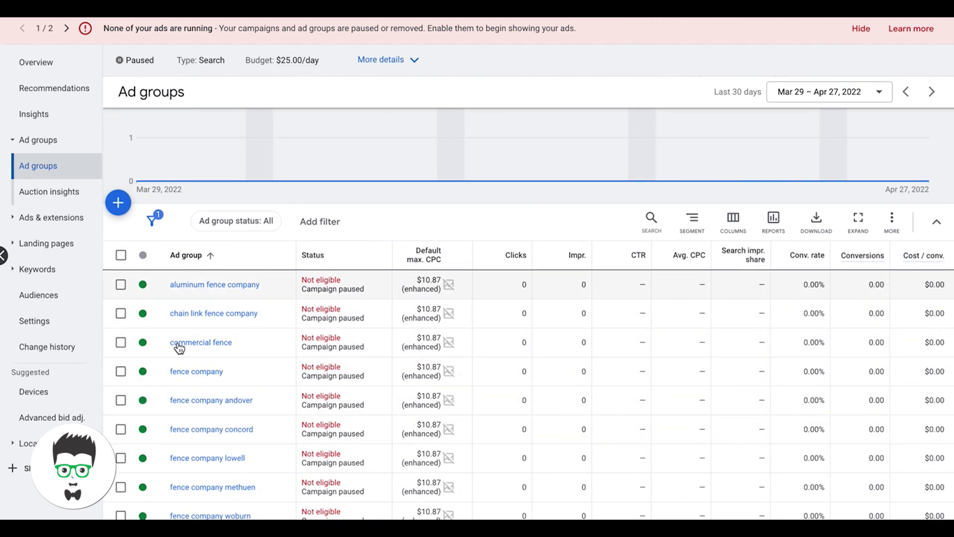
{"action": "scroll", "coordinate": [387, 352], "scroll_direction": "down", "scroll_amount": 3}
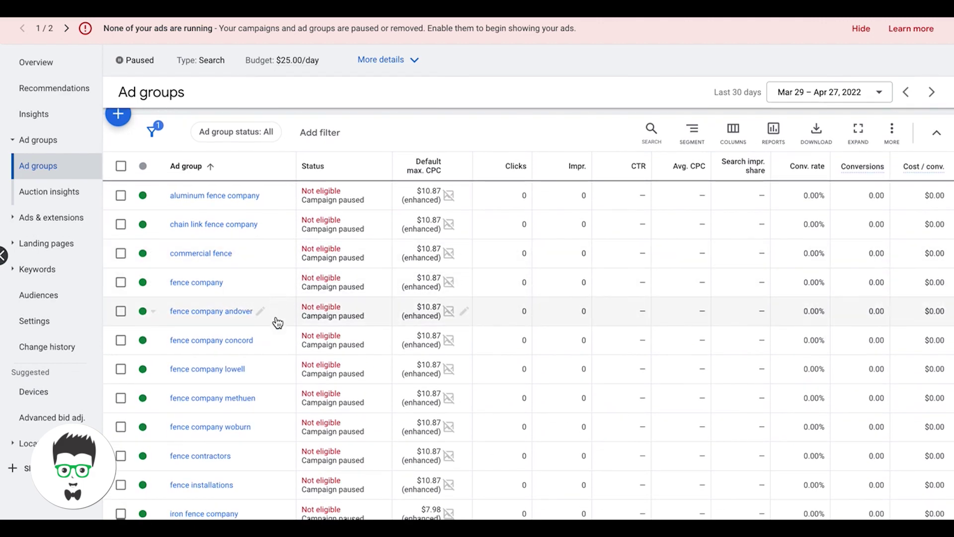
{"action": "scroll", "coordinate": [277, 321], "scroll_direction": "down", "scroll_amount": 5}
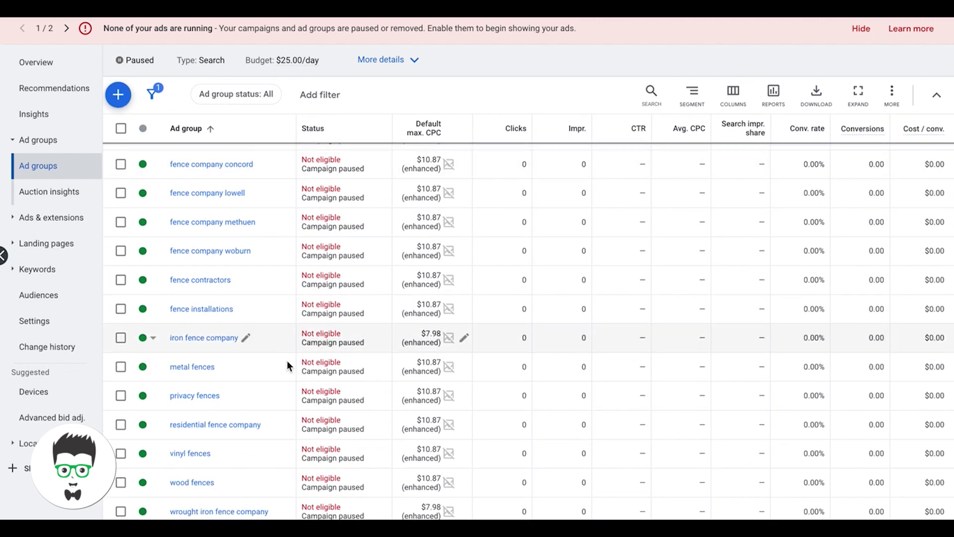
{"action": "left_click", "coordinate": [212, 312]}
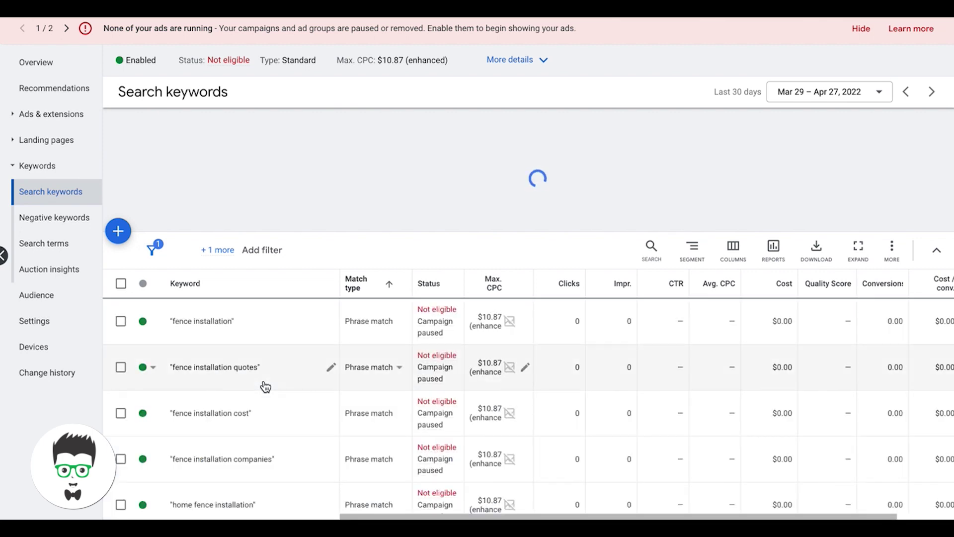
Review the fence installations ad group's phrase and broad match keywords, then go to Keyword Planner
{"action": "scroll", "coordinate": [317, 381], "scroll_direction": "down", "scroll_amount": 2}
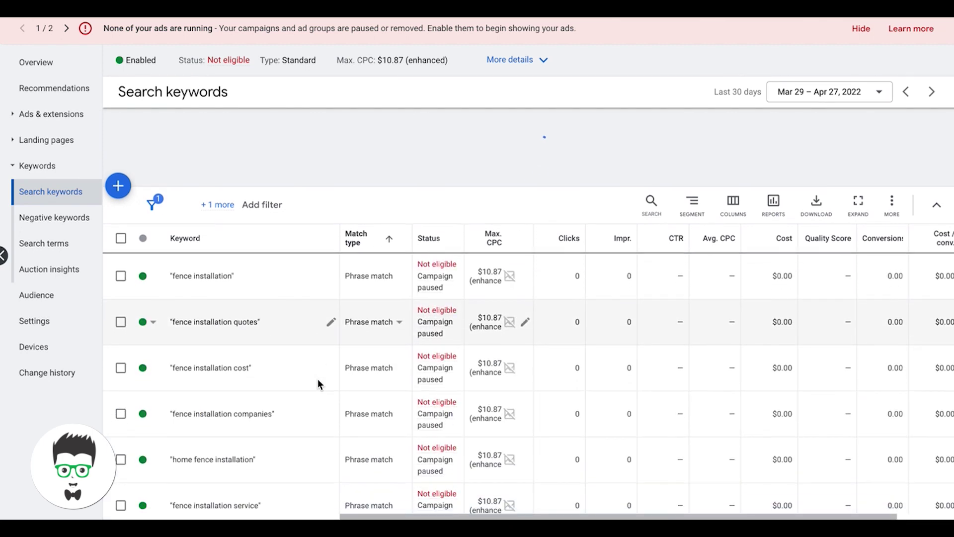
{"action": "scroll", "coordinate": [252, 363], "scroll_direction": "down", "scroll_amount": 3}
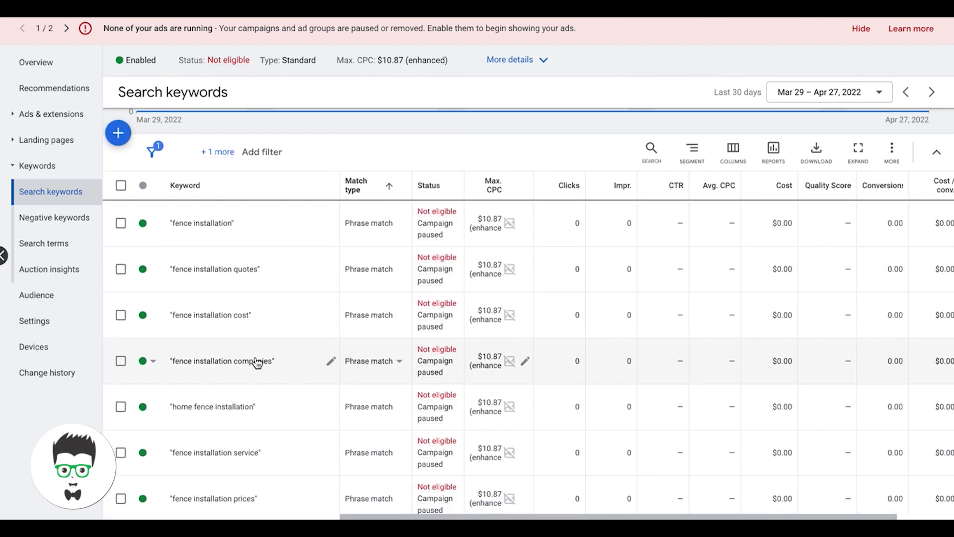
{"action": "scroll", "coordinate": [272, 314], "scroll_direction": "up", "scroll_amount": 5}
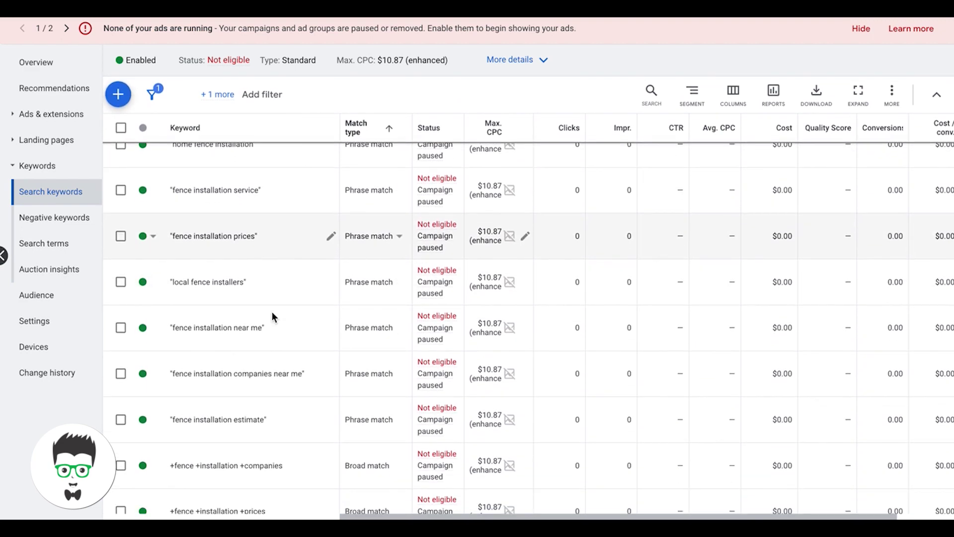
{"action": "scroll", "coordinate": [272, 311], "scroll_direction": "up", "scroll_amount": 1}
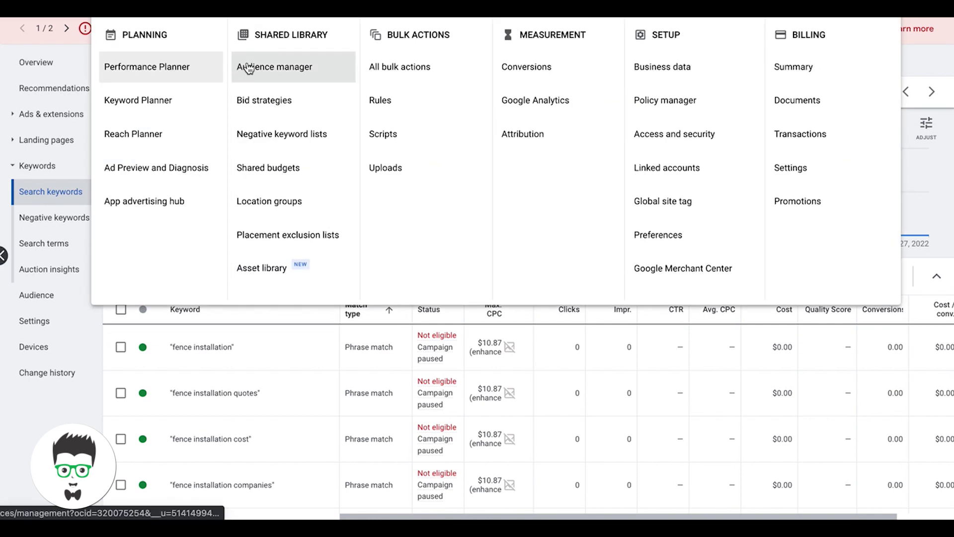
{"action": "left_click", "coordinate": [139, 101]}
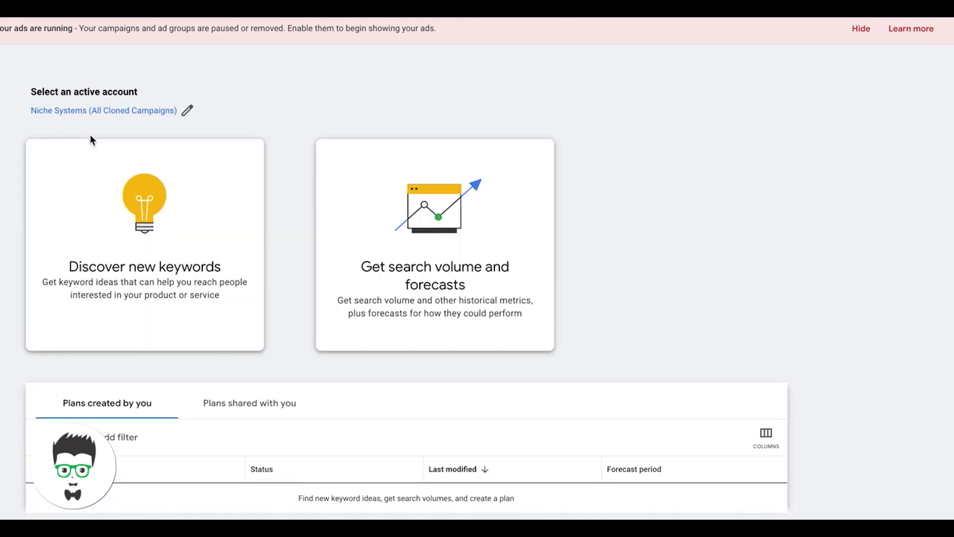
Discover new keywords from seeds 'fence installation' and 'fence installers' and fetch the ideas
{"action": "scroll", "coordinate": [122, 281], "scroll_direction": "down", "scroll_amount": 3}
{"action": "scroll", "coordinate": [122, 283], "scroll_direction": "up", "scroll_amount": 1}
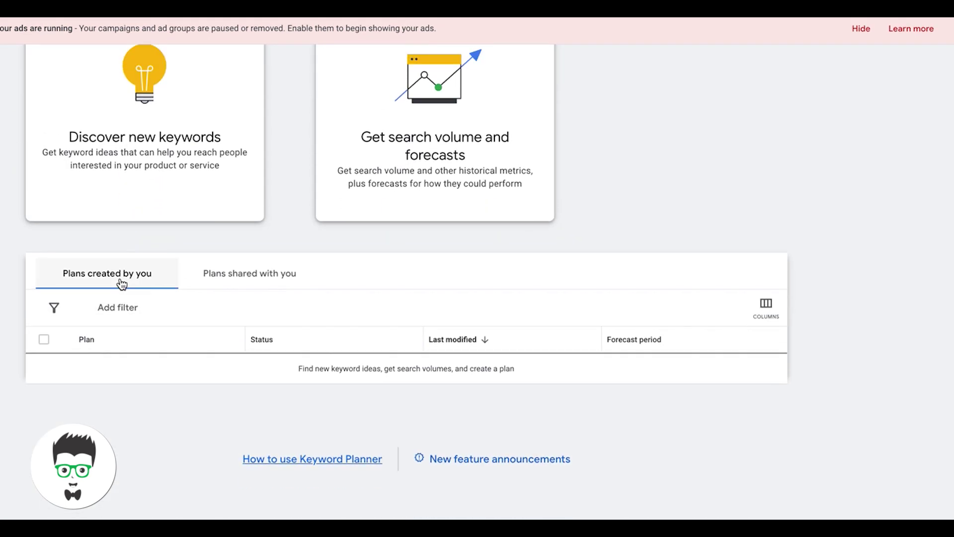
{"action": "left_click", "coordinate": [139, 171]}
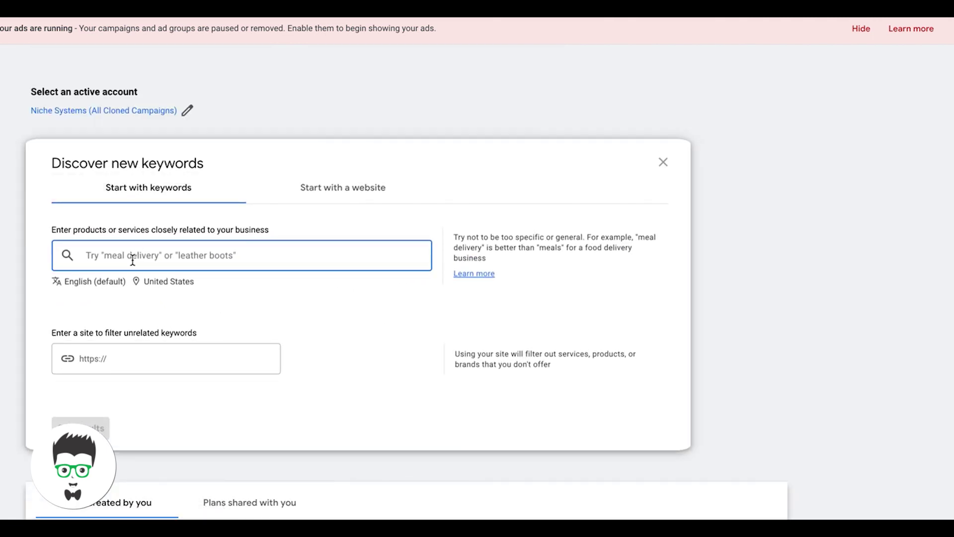
{"action": "type", "text": "fe"}
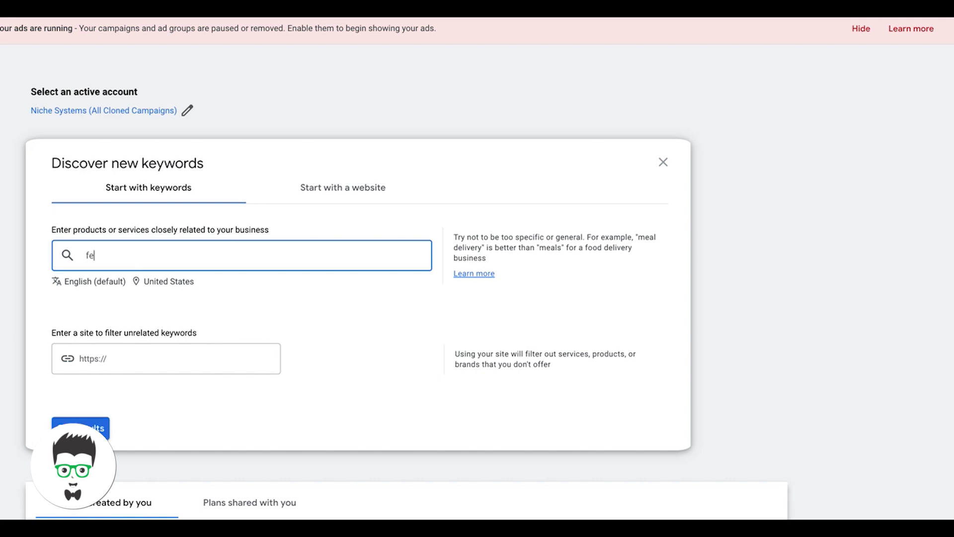
{"action": "type", "text": "nce installation"}
{"action": "key", "text": "Return"}
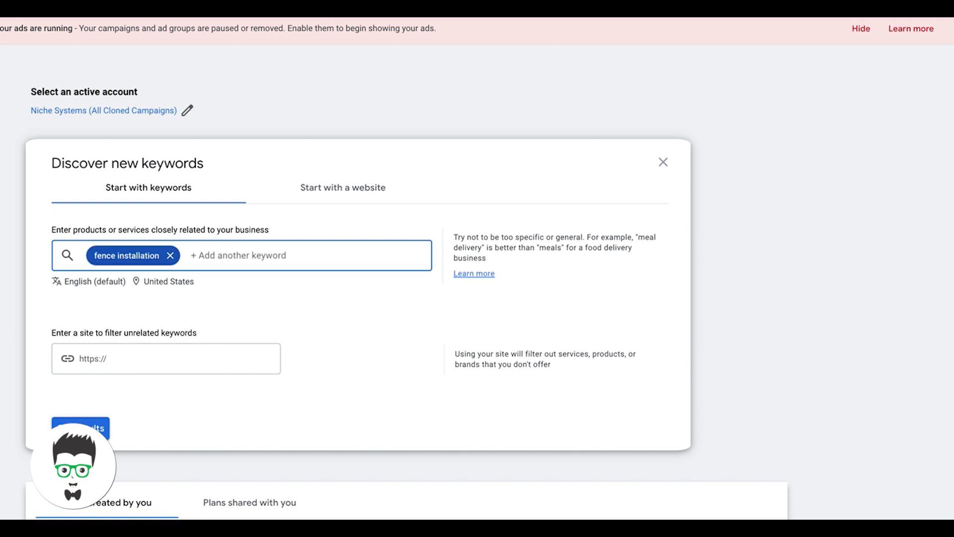
{"action": "type", "text": "fence installers"}
{"action": "key", "text": "Return"}
{"action": "left_click", "coordinate": [102, 428]}
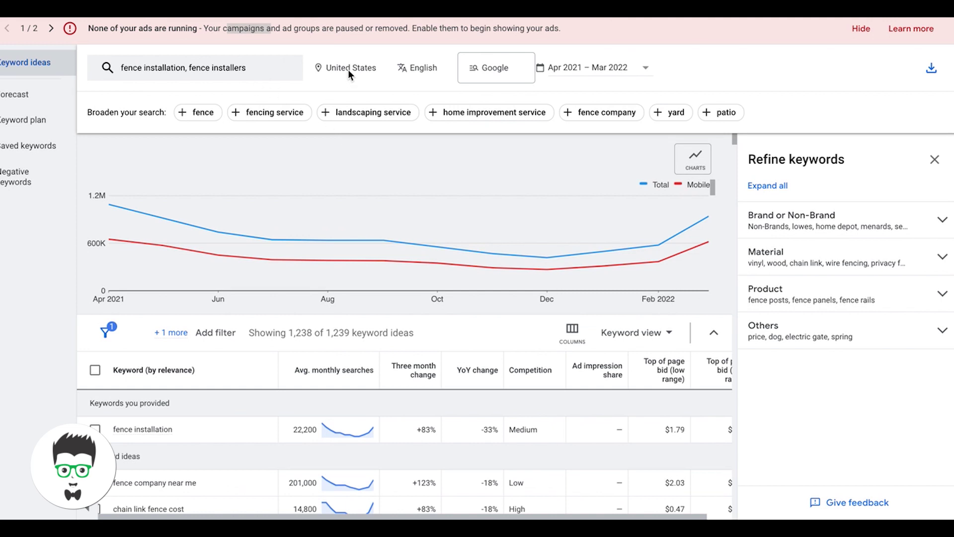
Replace the United States location target with Philadelphia, Pennsylvania only
{"action": "left_click", "coordinate": [348, 70]}
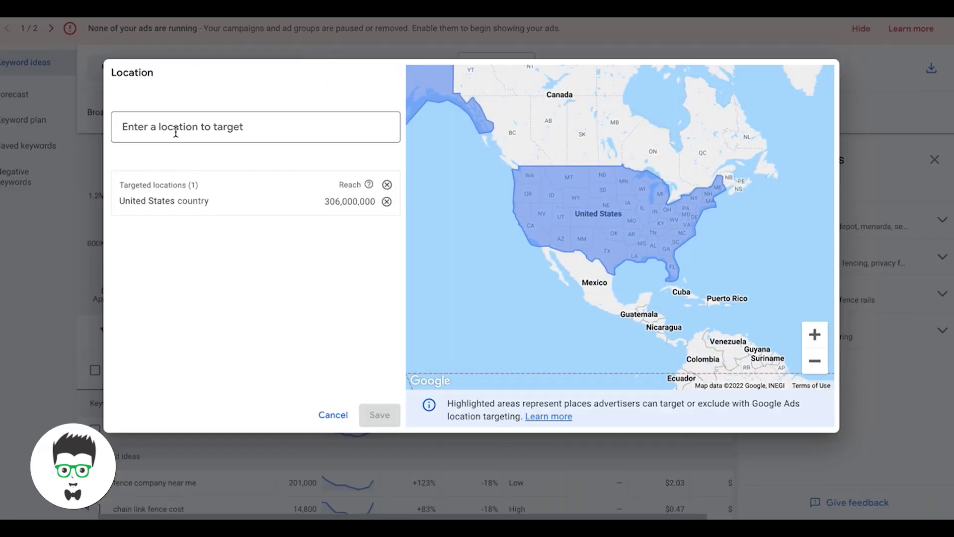
{"action": "left_click", "coordinate": [187, 130]}
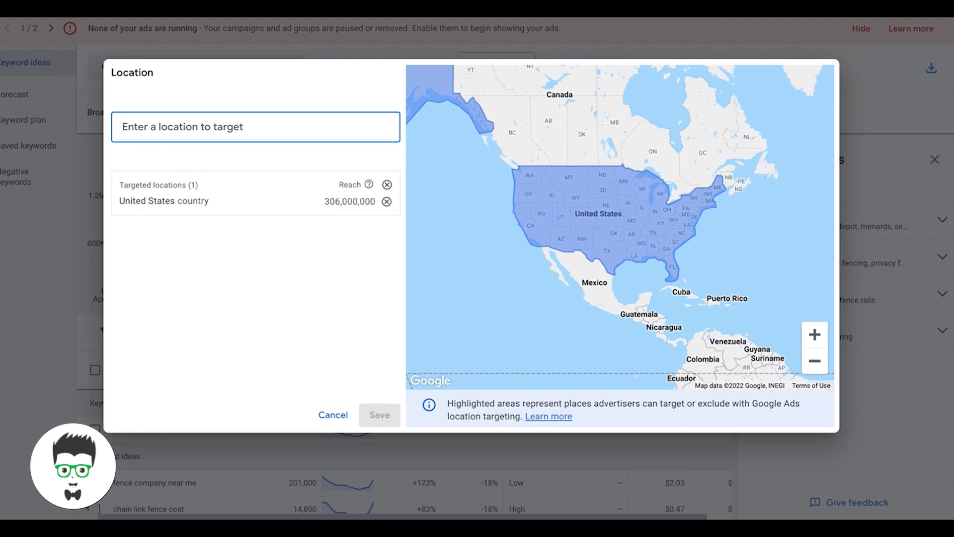
{"action": "type", "text": "phil"}
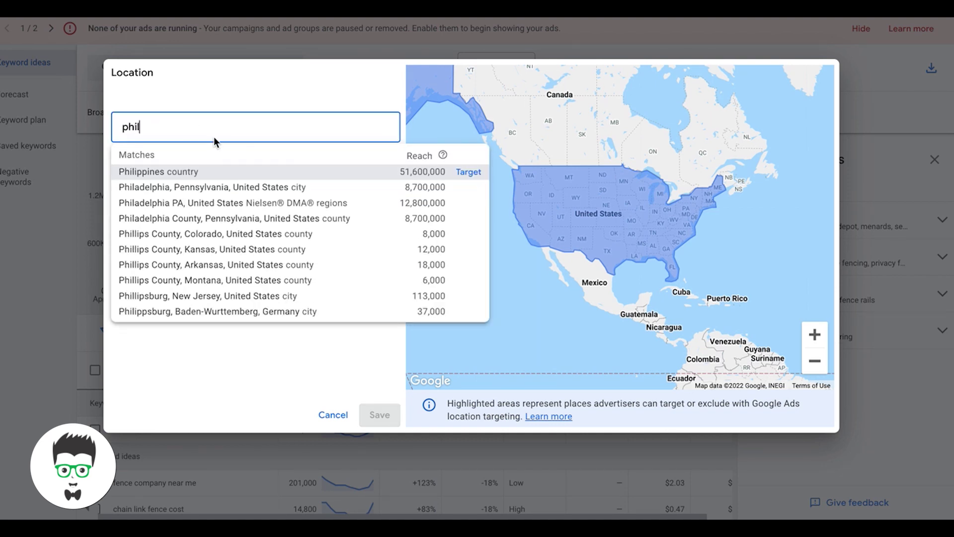
{"action": "left_click", "coordinate": [462, 187]}
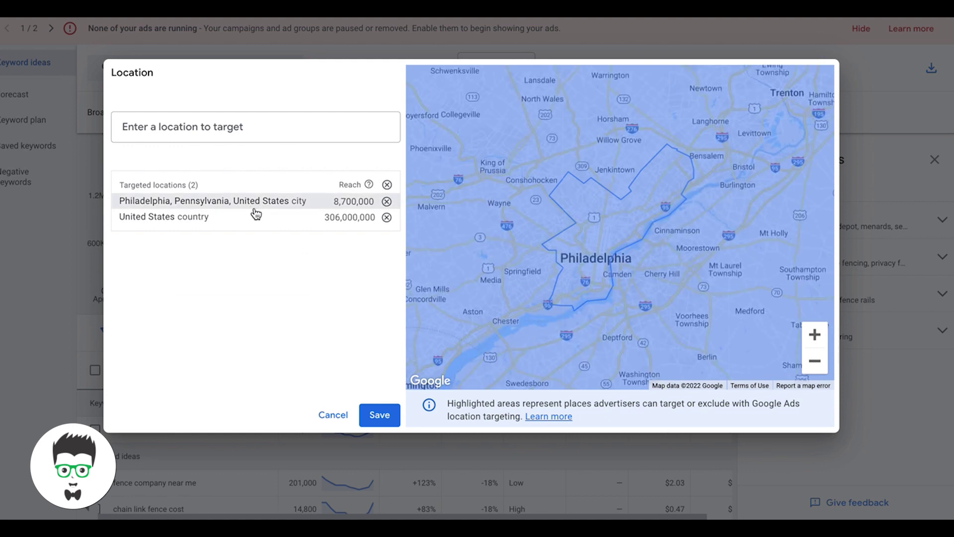
{"action": "left_click", "coordinate": [387, 217]}
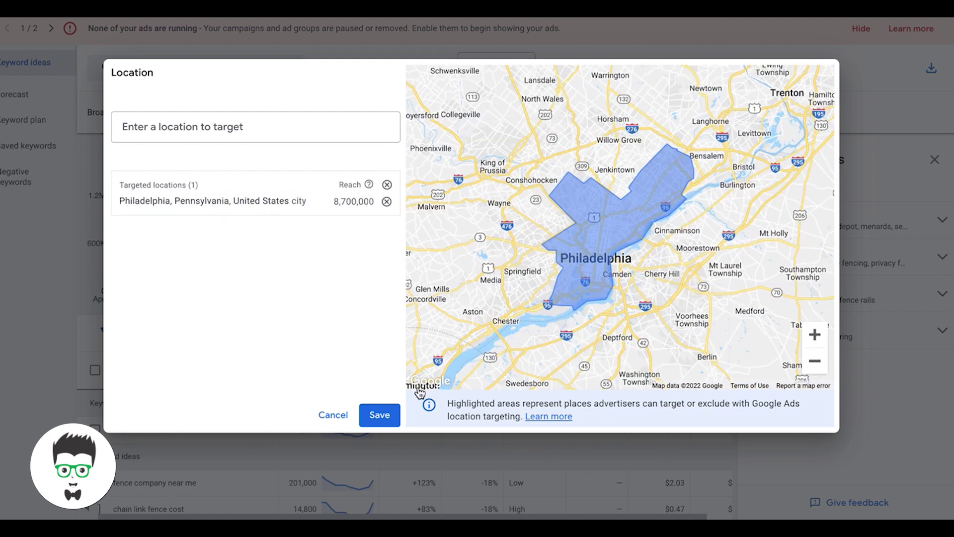
{"action": "left_click", "coordinate": [383, 415]}
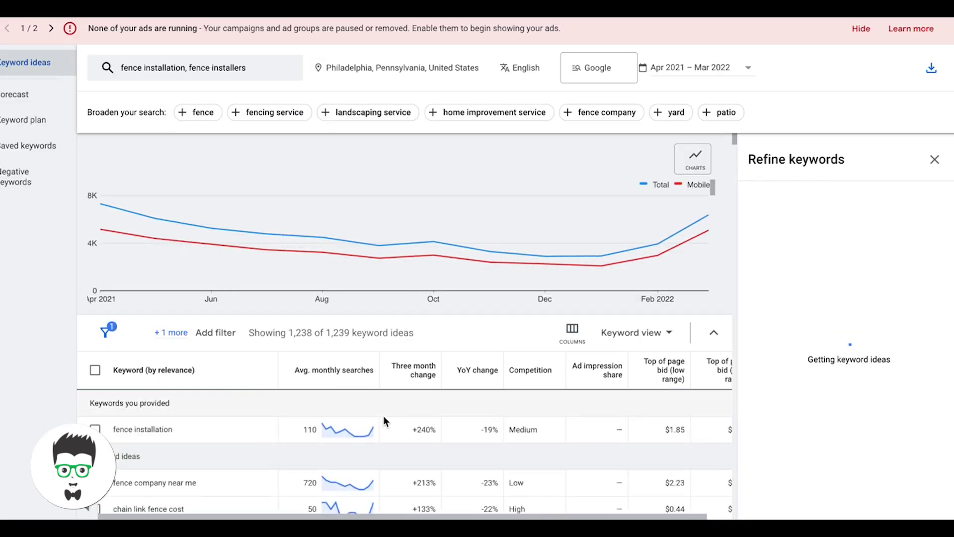
Look over the Philadelphia ideas and chart, then reveal the hidden adult-ideas exclusion filter
{"action": "scroll", "coordinate": [383, 418], "scroll_direction": "down", "scroll_amount": 2}
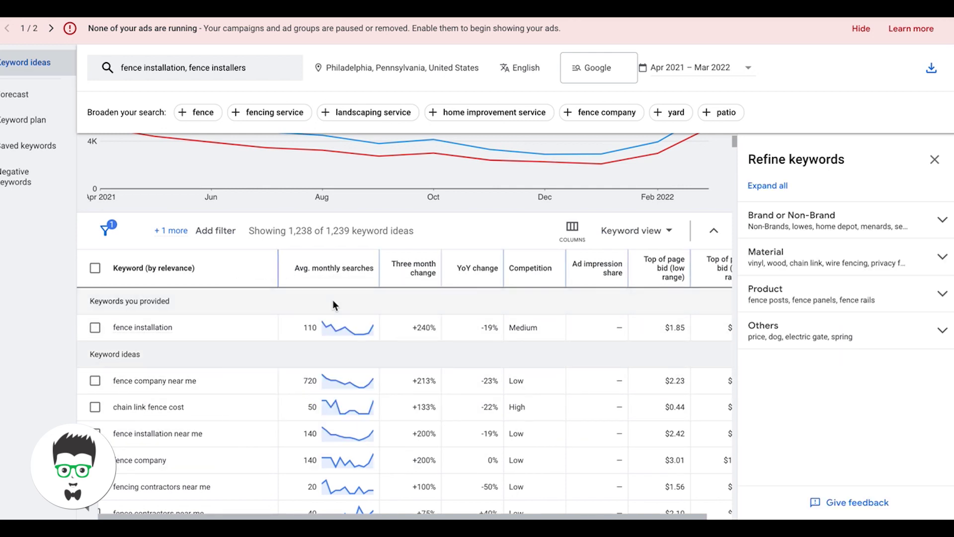
{"action": "scroll", "coordinate": [313, 403], "scroll_direction": "up", "scroll_amount": 1}
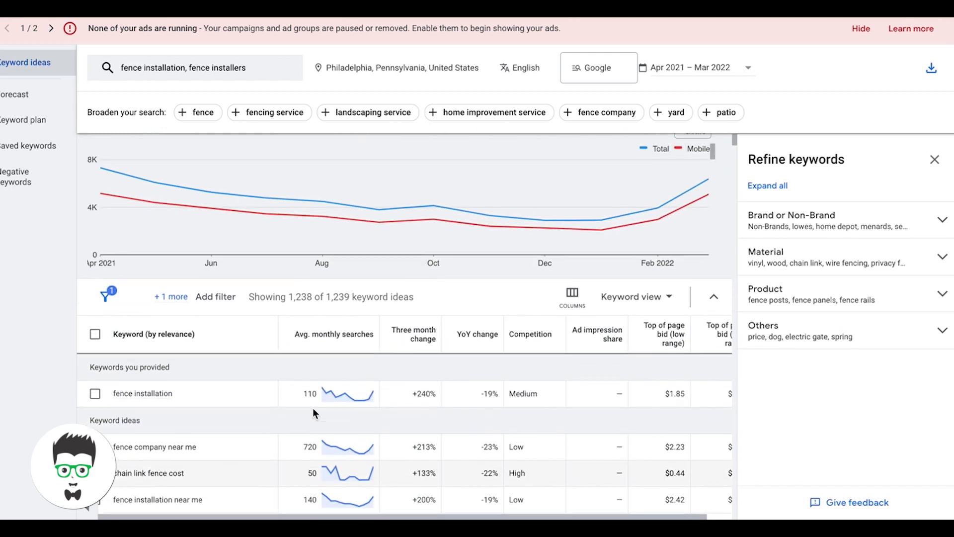
{"action": "scroll", "coordinate": [313, 412], "scroll_direction": "up", "scroll_amount": 1}
{"action": "mouse_move", "coordinate": [251, 227]}
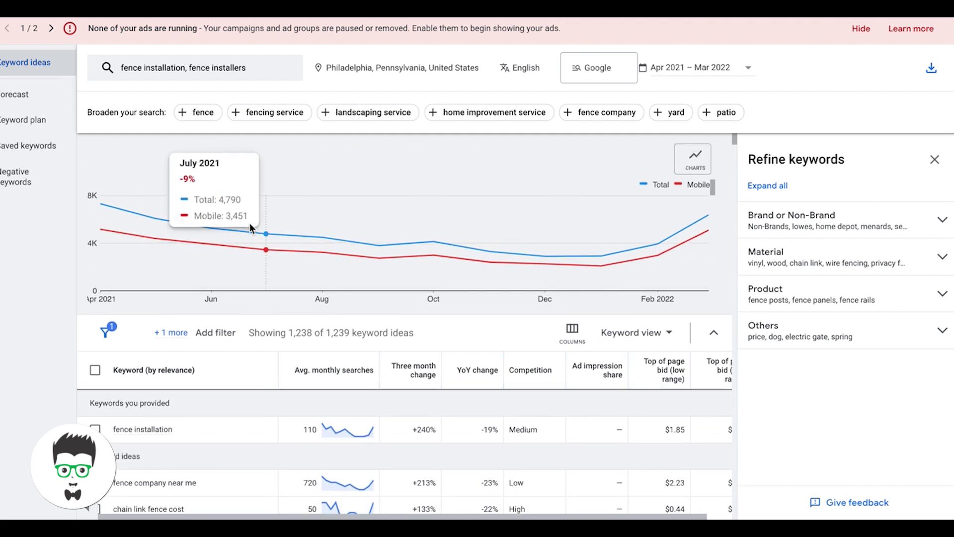
{"action": "scroll", "coordinate": [293, 315], "scroll_direction": "down", "scroll_amount": 1}
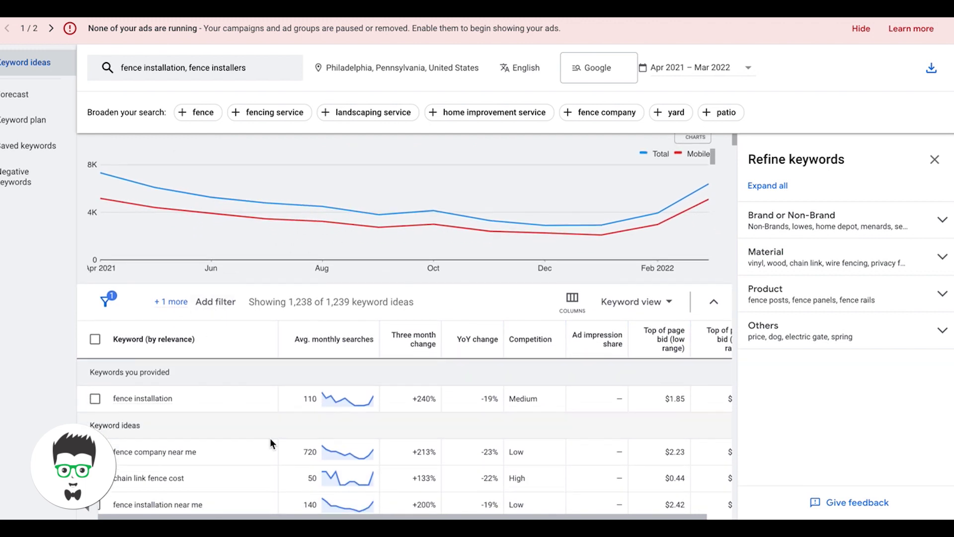
{"action": "scroll", "coordinate": [220, 461], "scroll_direction": "down", "scroll_amount": 3}
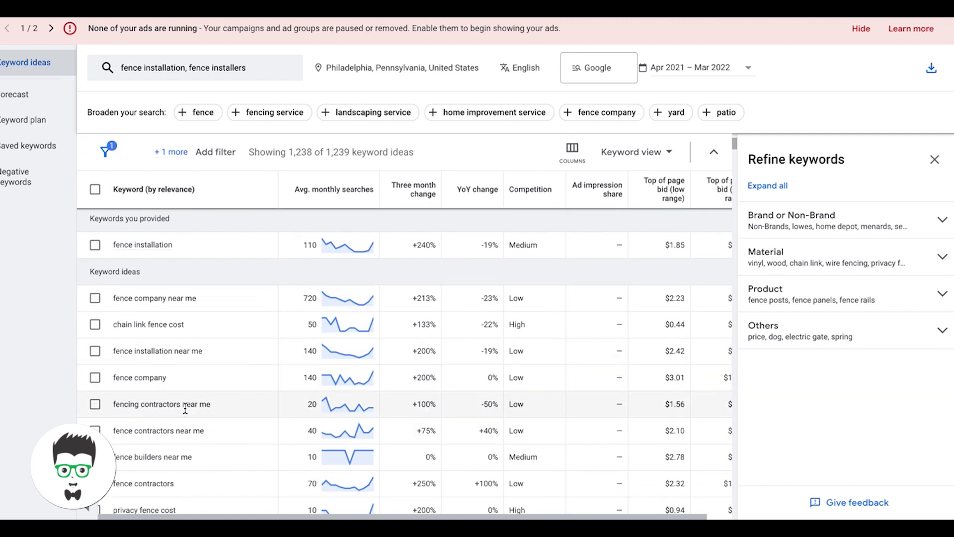
{"action": "scroll", "coordinate": [185, 409], "scroll_direction": "down", "scroll_amount": 1}
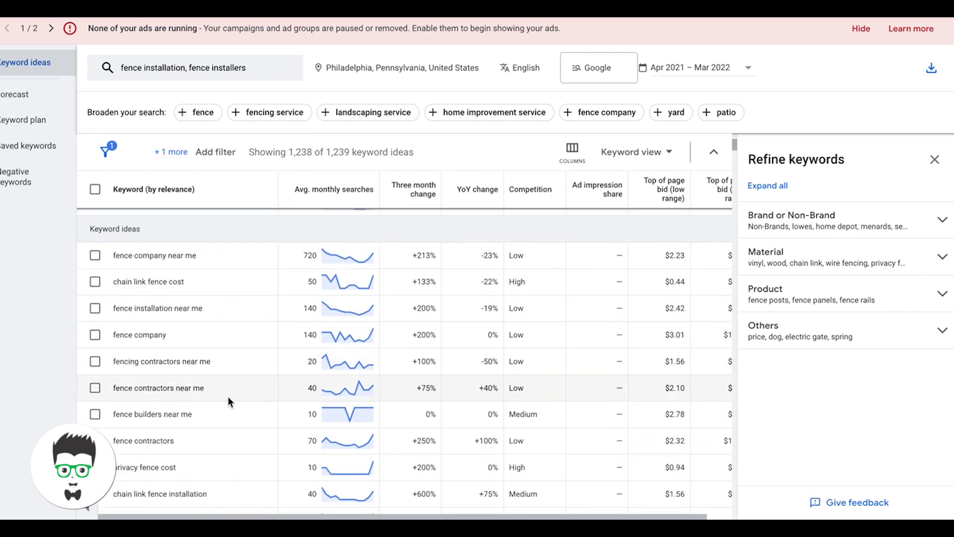
{"action": "scroll", "coordinate": [228, 396], "scroll_direction": "up", "scroll_amount": 2}
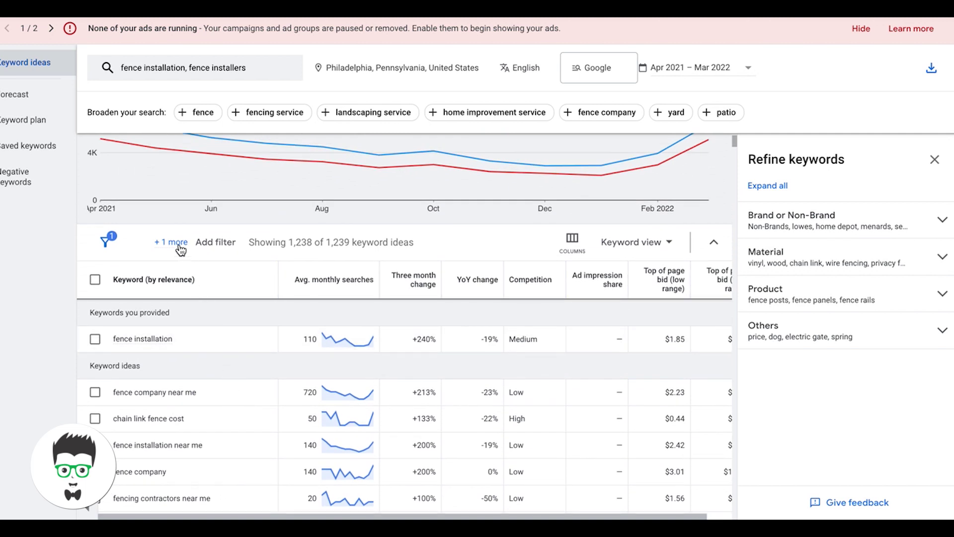
{"action": "left_click", "coordinate": [180, 248]}
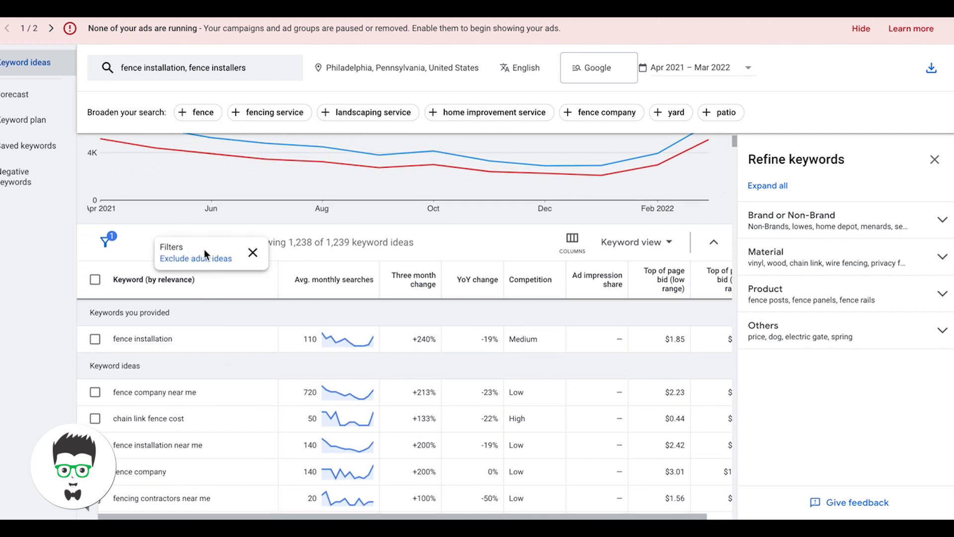
Add a Keyword filter containing 'installation', narrowing ideas to 361 of 1,239
{"action": "left_click", "coordinate": [252, 251]}
{"action": "left_click", "coordinate": [222, 243]}
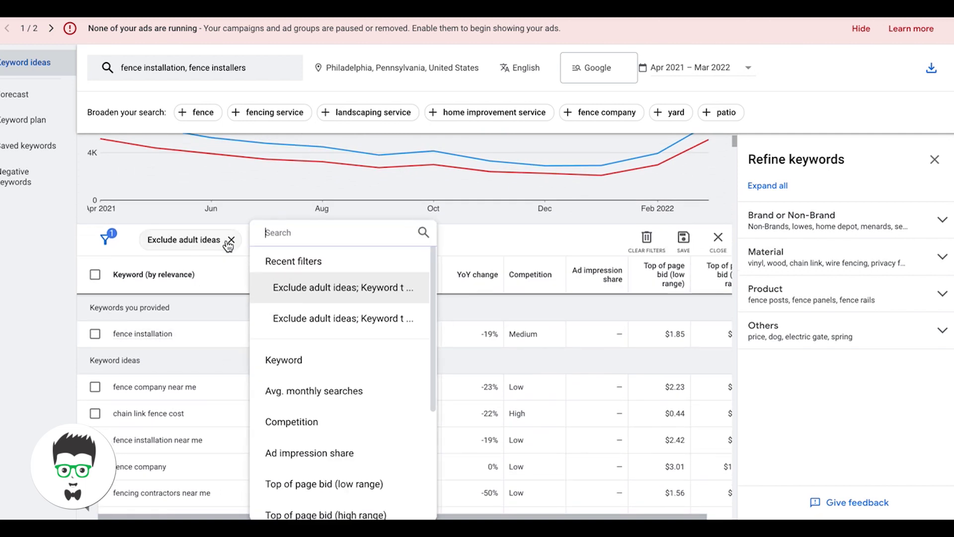
{"action": "left_click", "coordinate": [297, 362]}
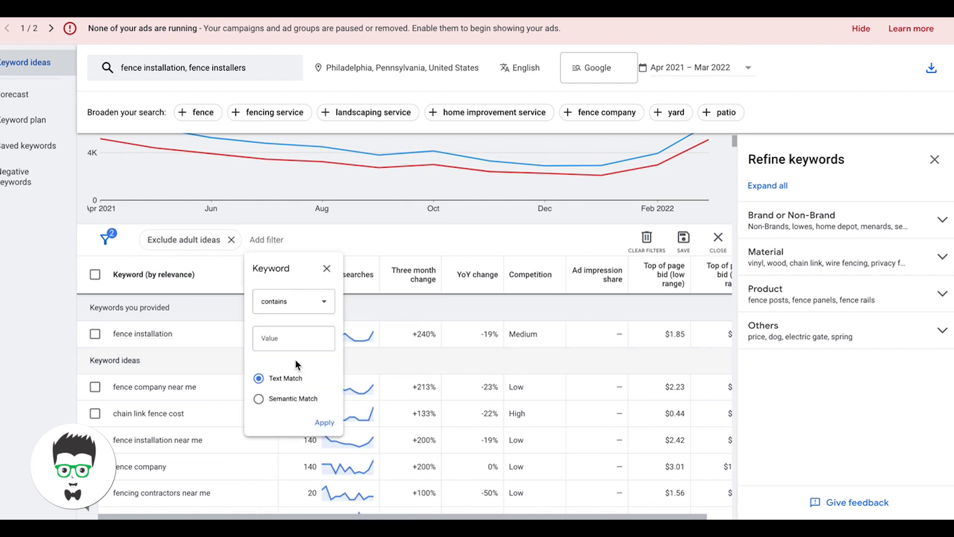
{"action": "type", "text": "ins"}
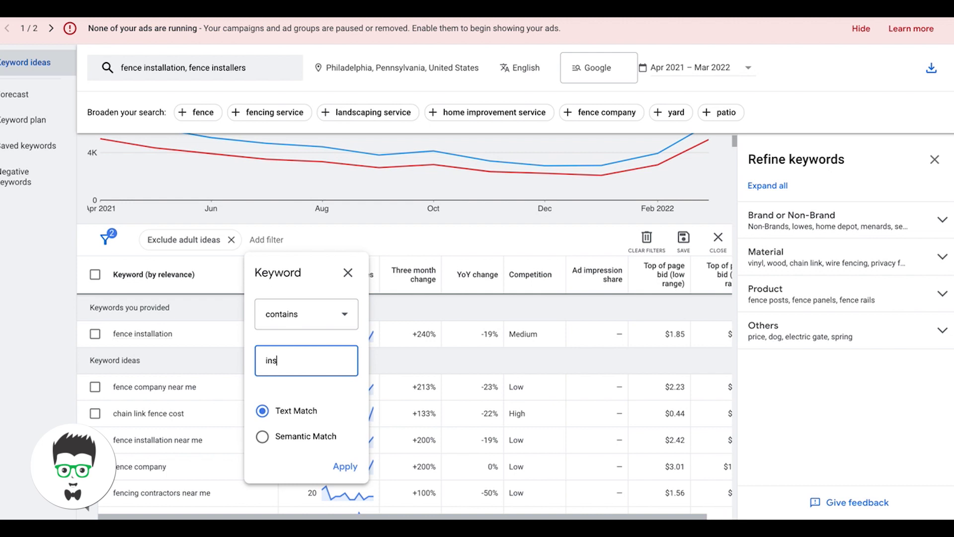
{"action": "type", "text": "tallation"}
{"action": "left_click", "coordinate": [346, 468]}
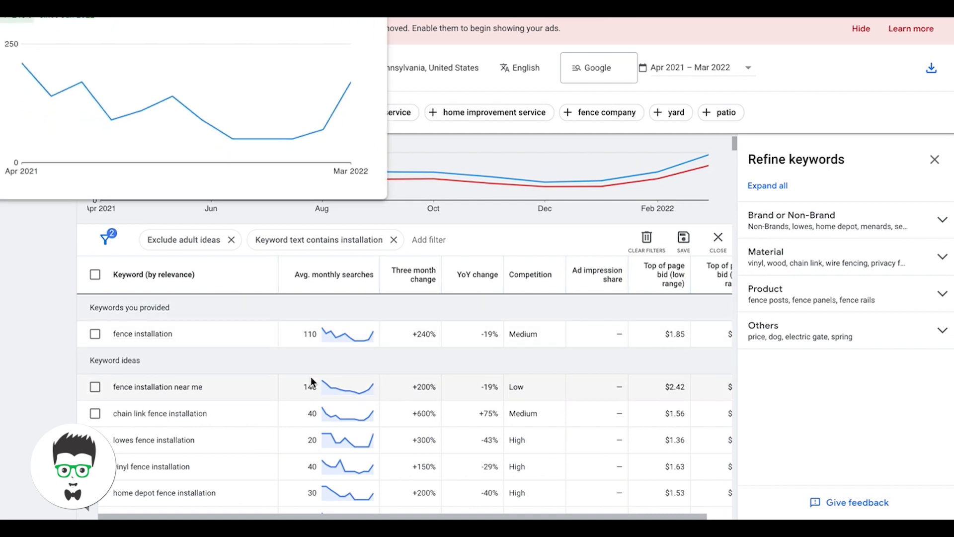
{"action": "left_click", "coordinate": [776, 122]}
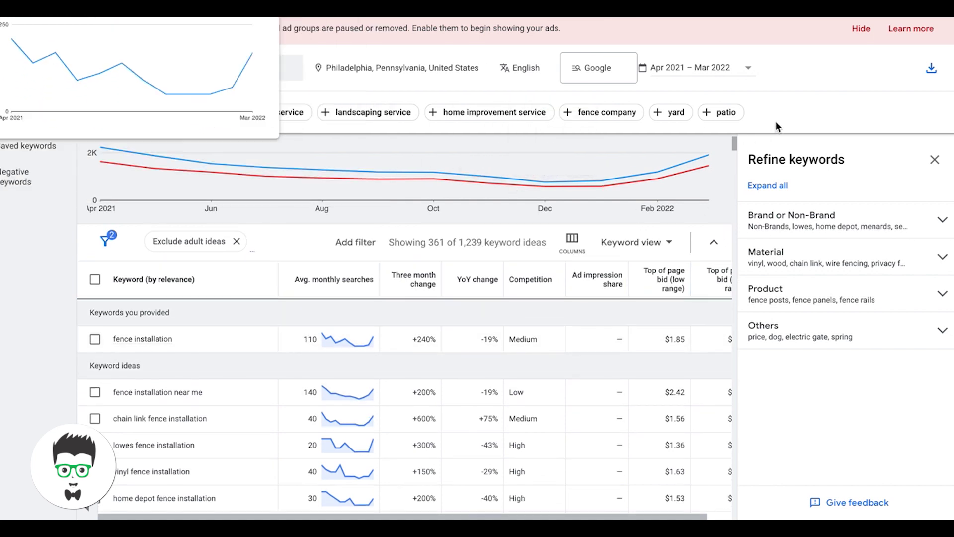
{"action": "scroll", "coordinate": [337, 356], "scroll_direction": "down", "scroll_amount": 2}
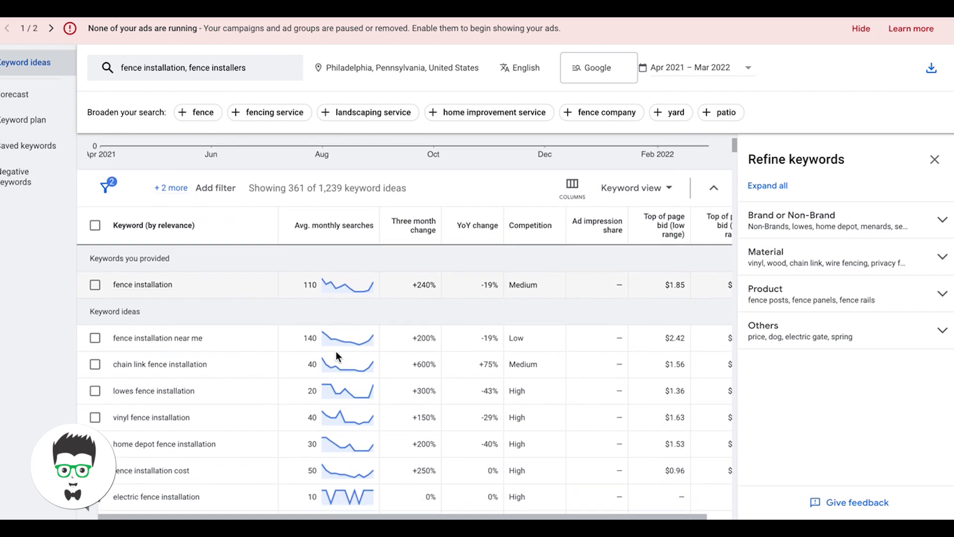
{"action": "scroll", "coordinate": [337, 357], "scroll_direction": "down", "scroll_amount": 2}
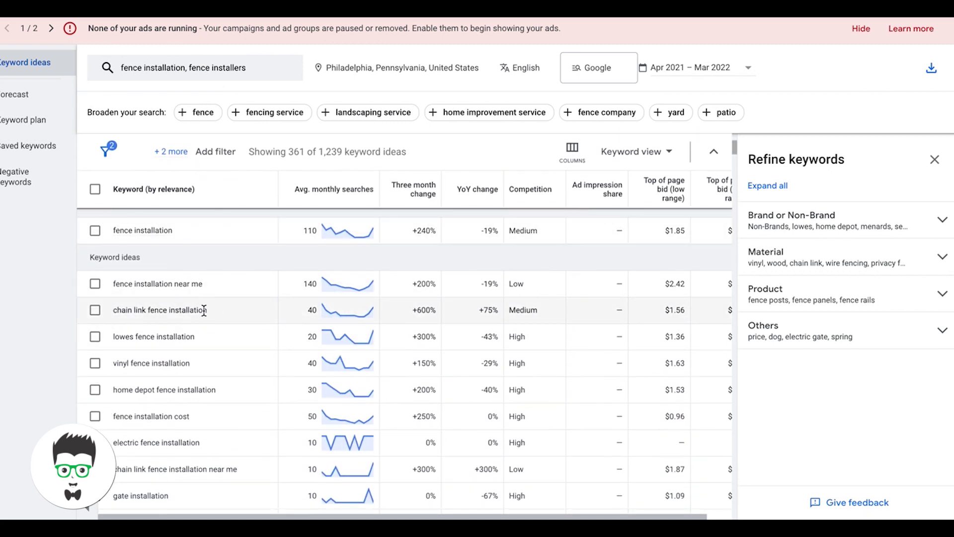
{"action": "scroll", "coordinate": [266, 367], "scroll_direction": "up", "scroll_amount": 2}
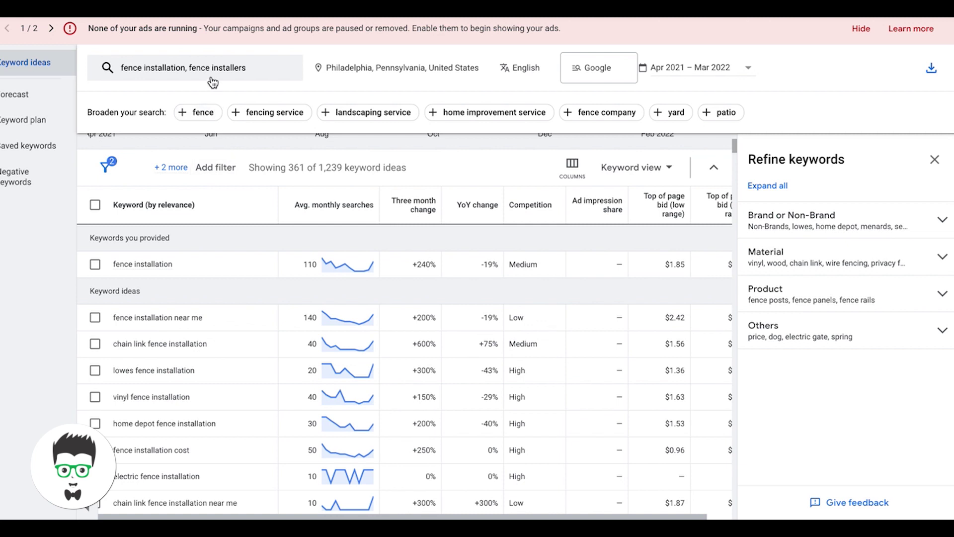
{"action": "scroll", "coordinate": [244, 390], "scroll_direction": "down", "scroll_amount": 3}
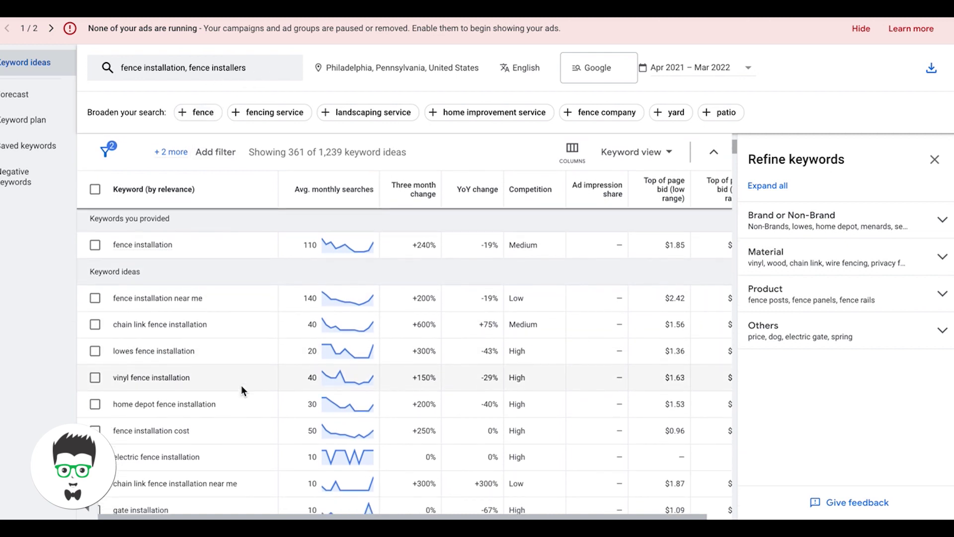
{"action": "scroll", "coordinate": [241, 389], "scroll_direction": "up", "scroll_amount": 1}
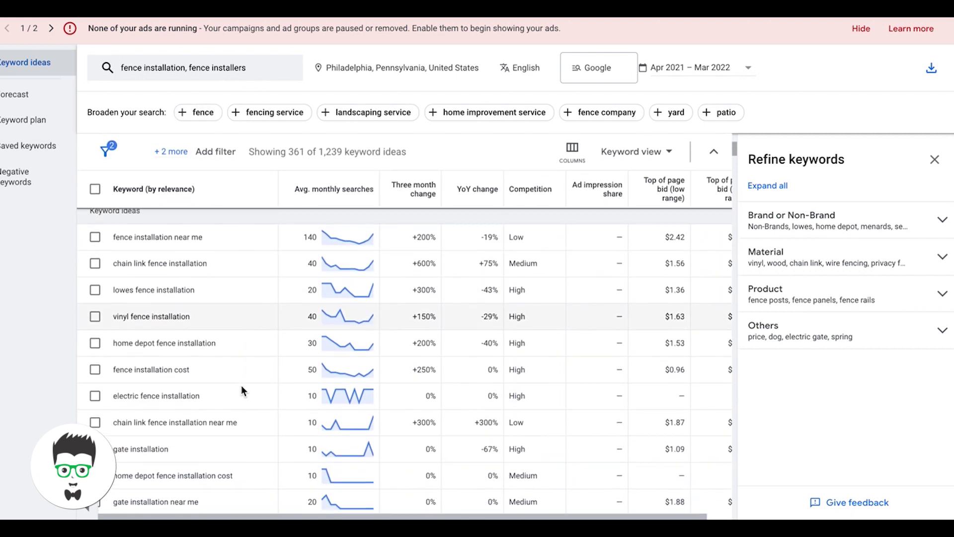
{"action": "triple_click", "coordinate": [160, 247]}
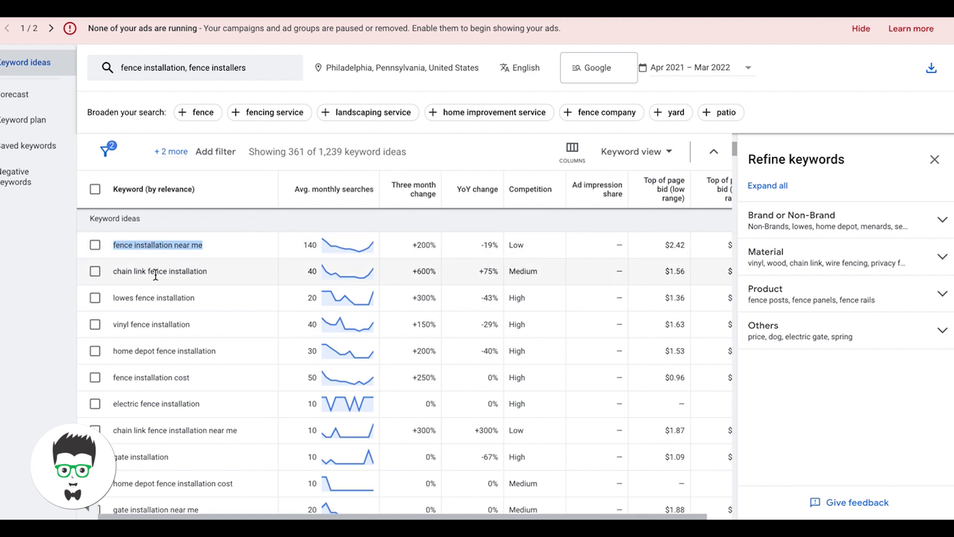
{"action": "triple_click", "coordinate": [171, 272]}
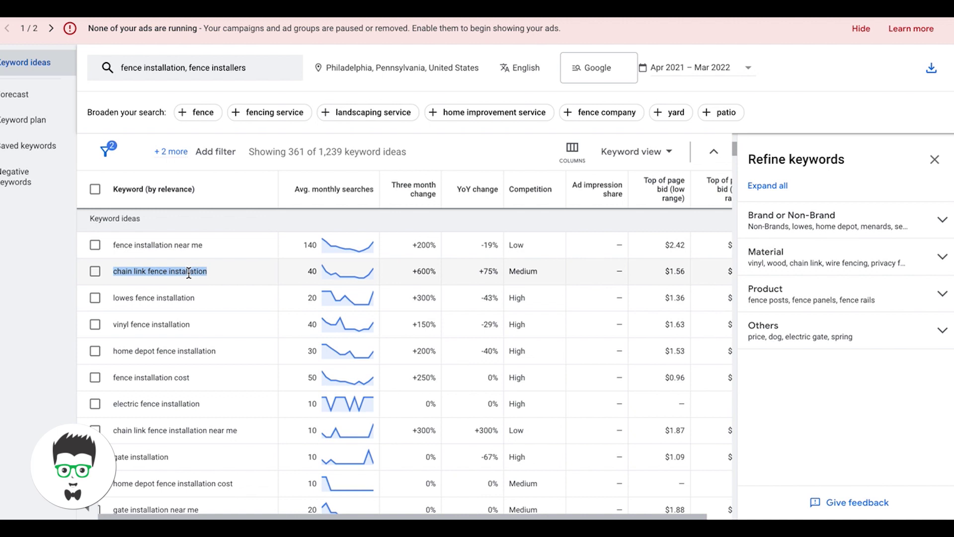
{"action": "left_click", "coordinate": [160, 272]}
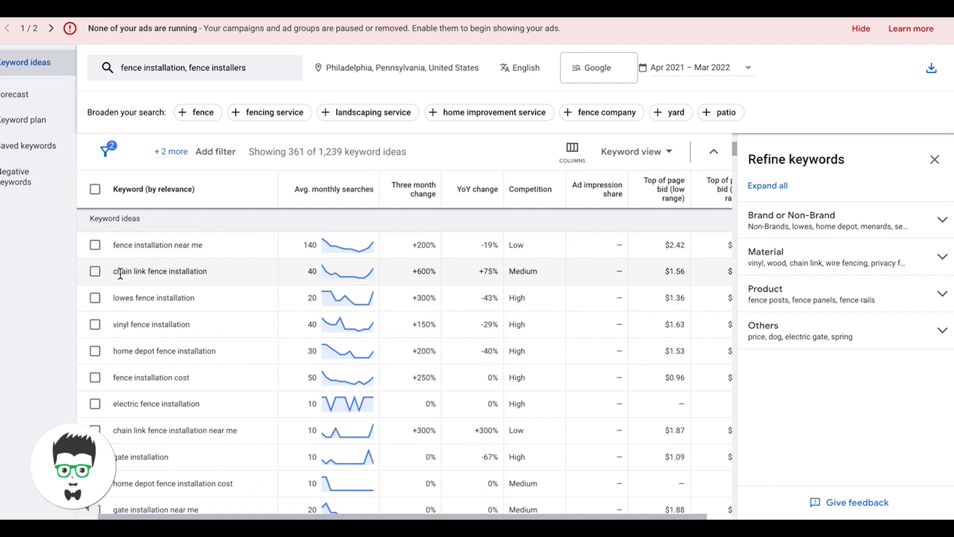
{"action": "left_click_drag", "start_coordinate": [115, 272], "coordinate": [142, 273]}
{"action": "left_click", "coordinate": [191, 273]}
{"action": "triple_click", "coordinate": [158, 271]}
{"action": "left_click", "coordinate": [129, 272]}
{"action": "left_click_drag", "start_coordinate": [115, 273], "coordinate": [199, 274]}
{"action": "left_click", "coordinate": [184, 274]}
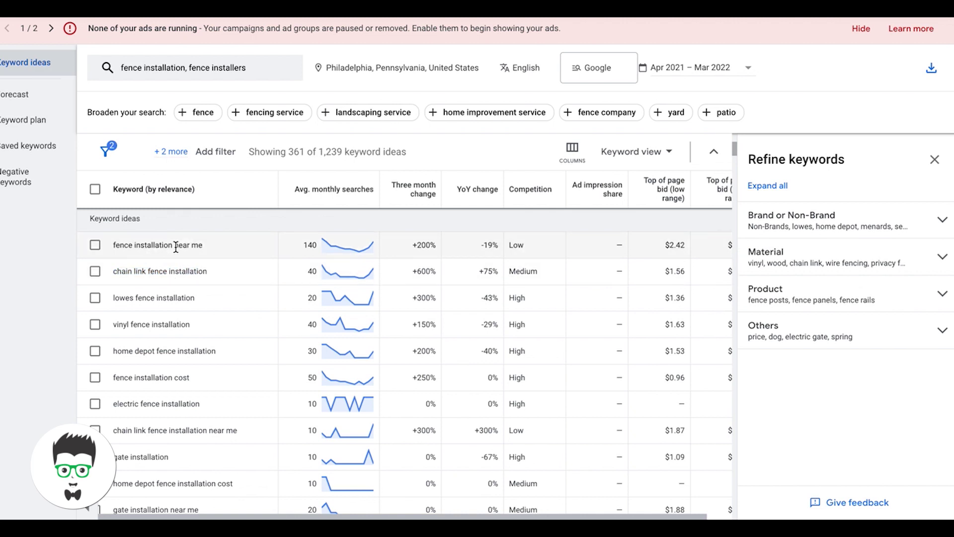
{"action": "double_click", "coordinate": [163, 271]}
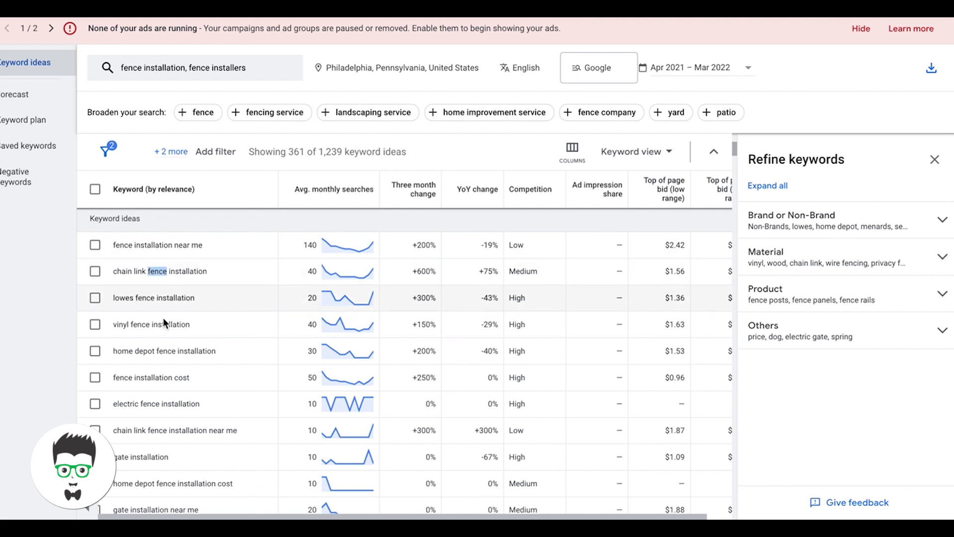
{"action": "double_click", "coordinate": [160, 324]}
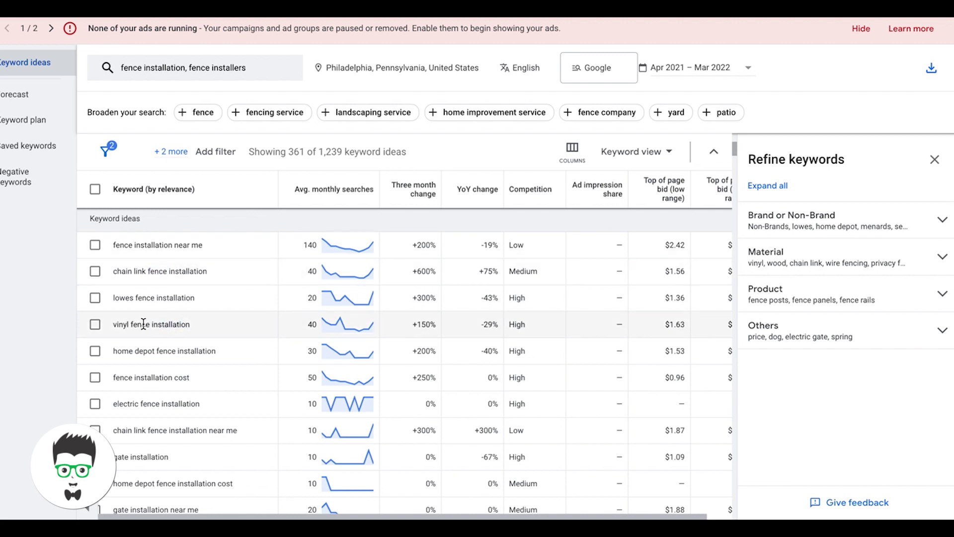
{"action": "triple_click", "coordinate": [143, 324]}
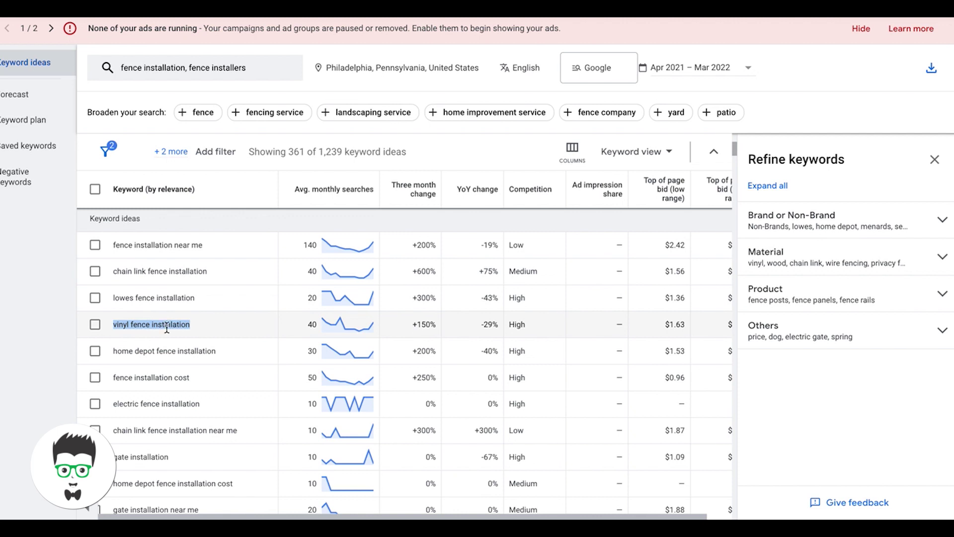
{"action": "left_click", "coordinate": [140, 246]}
{"action": "triple_click", "coordinate": [139, 246]}
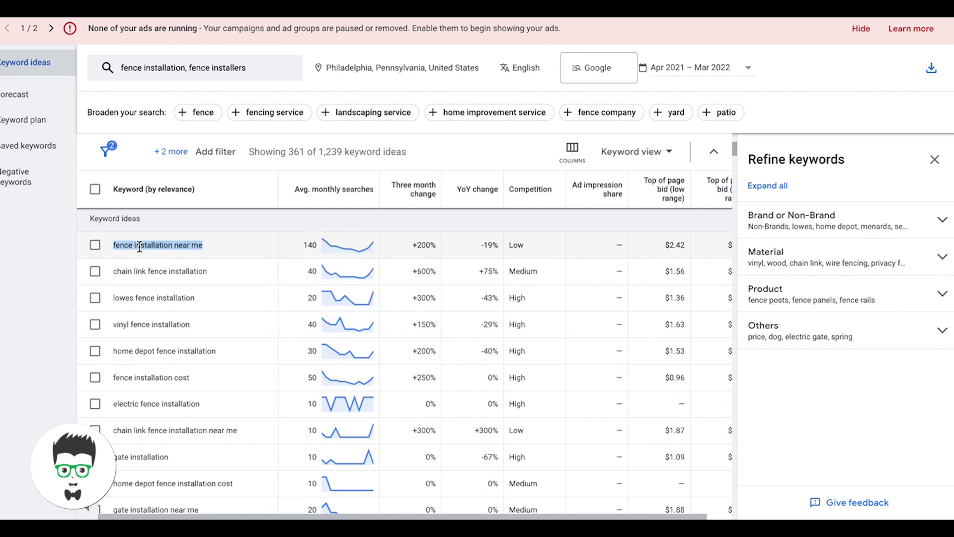
{"action": "scroll", "coordinate": [204, 338], "scroll_direction": "down", "scroll_amount": 1}
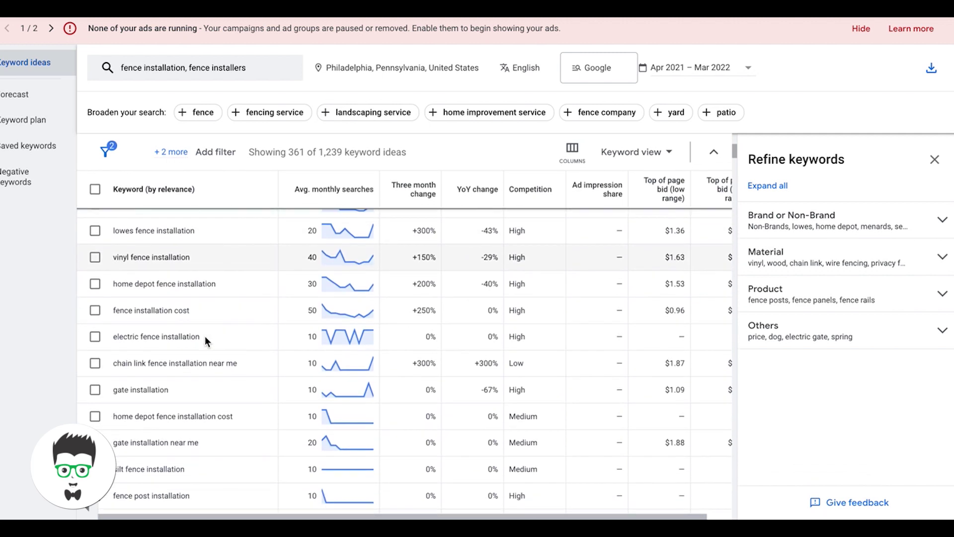
{"action": "triple_click", "coordinate": [163, 310]}
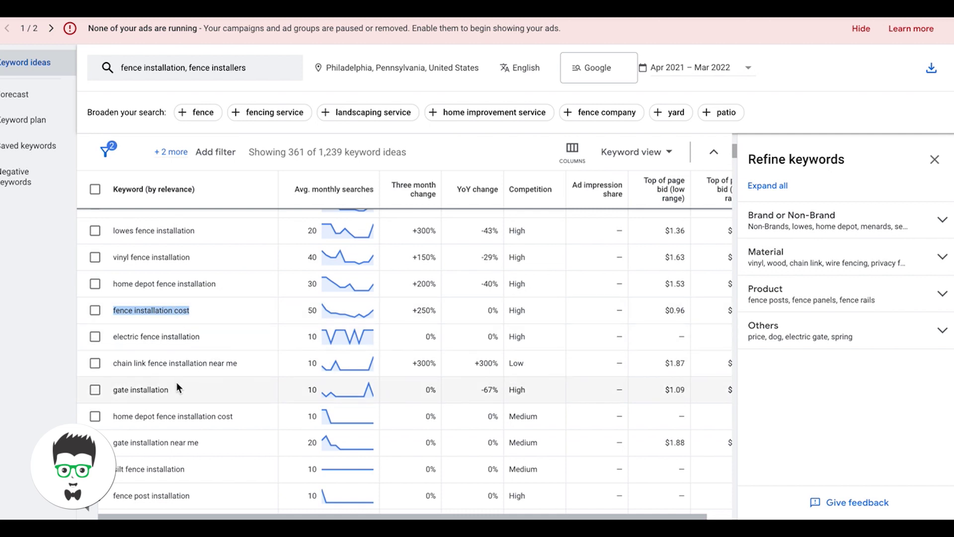
{"action": "scroll", "coordinate": [178, 383], "scroll_direction": "down", "scroll_amount": 1}
{"action": "scroll", "coordinate": [177, 382], "scroll_direction": "down", "scroll_amount": 3}
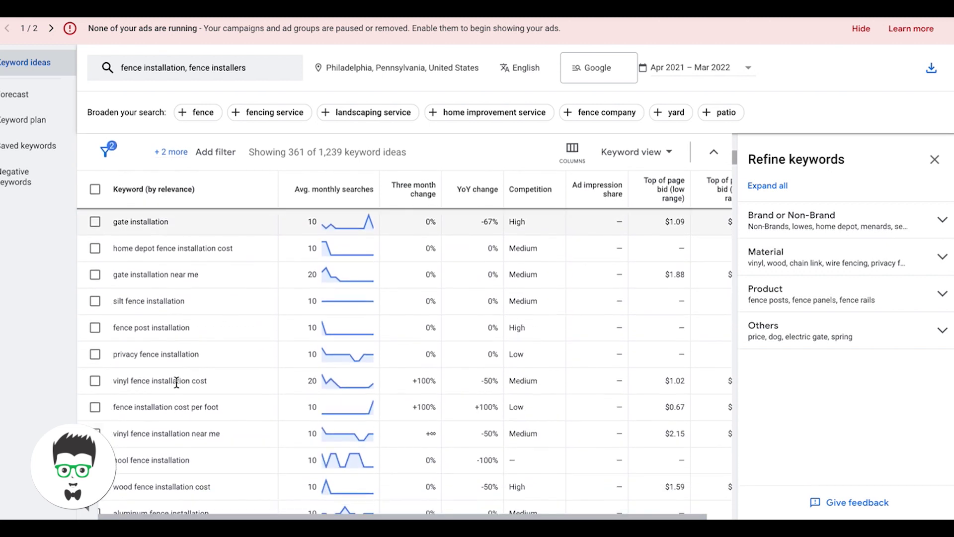
{"action": "triple_click", "coordinate": [162, 324]}
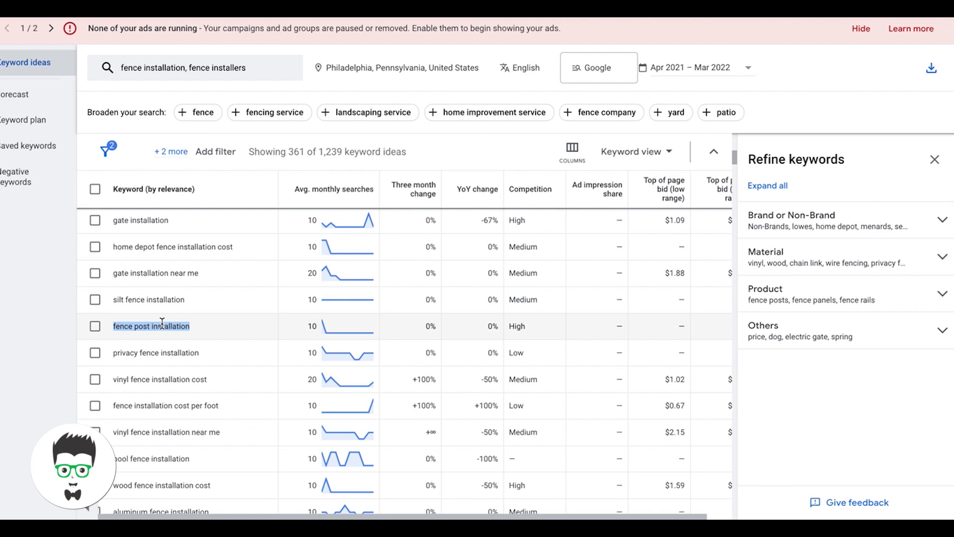
{"action": "left_click", "coordinate": [183, 326]}
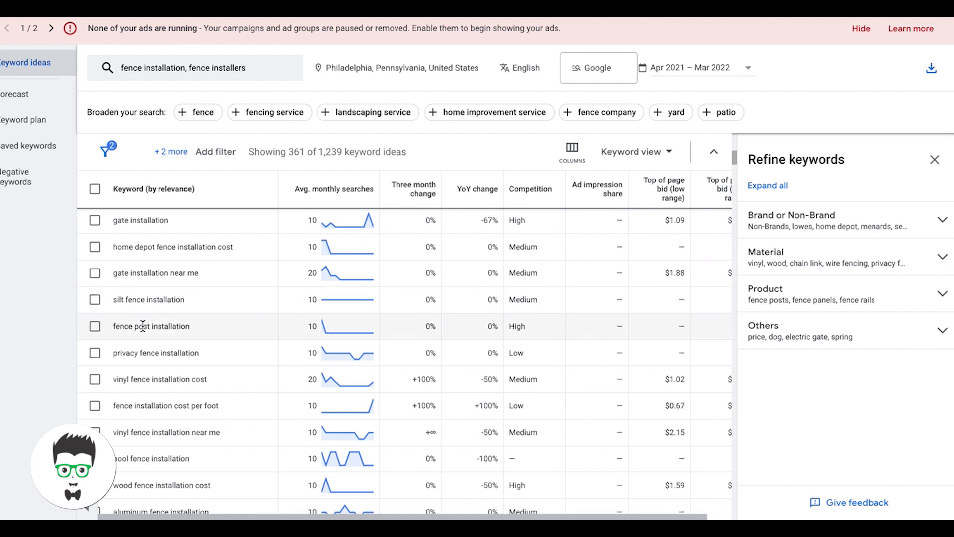
{"action": "triple_click", "coordinate": [171, 327]}
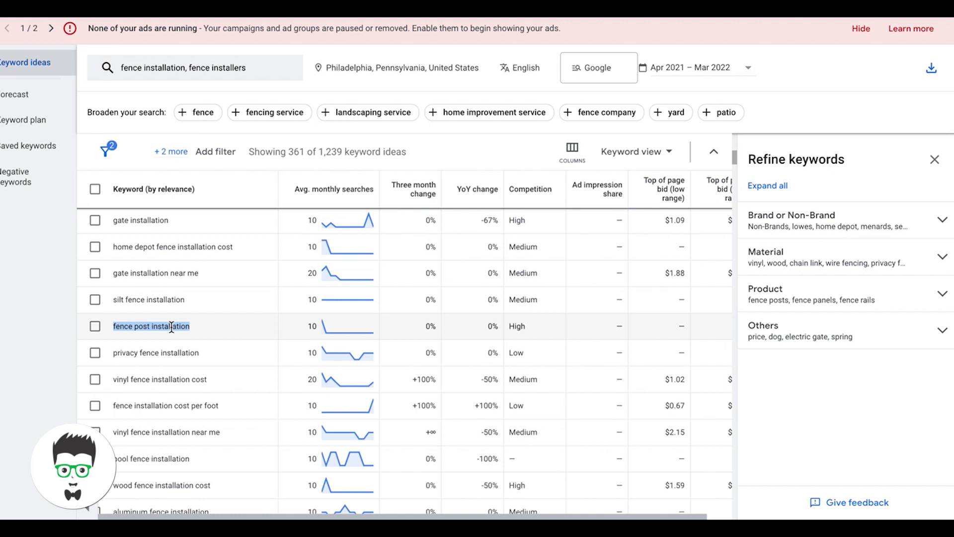
{"action": "left_click", "coordinate": [171, 327]}
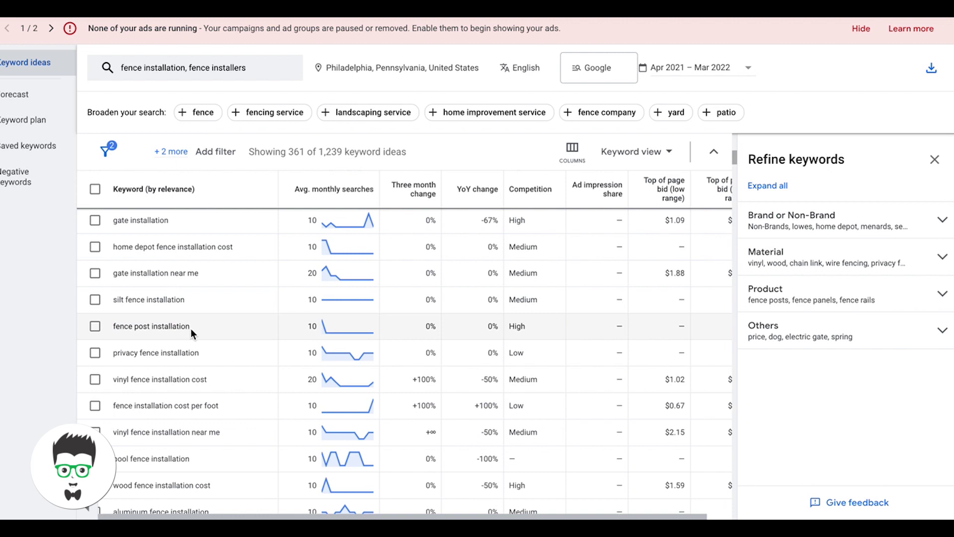
{"action": "left_click_drag", "start_coordinate": [193, 333], "coordinate": [113, 327]}
{"action": "double_click", "coordinate": [128, 323]}
{"action": "left_click", "coordinate": [128, 322]}
{"action": "scroll", "coordinate": [162, 324], "scroll_direction": "down", "scroll_amount": 3}
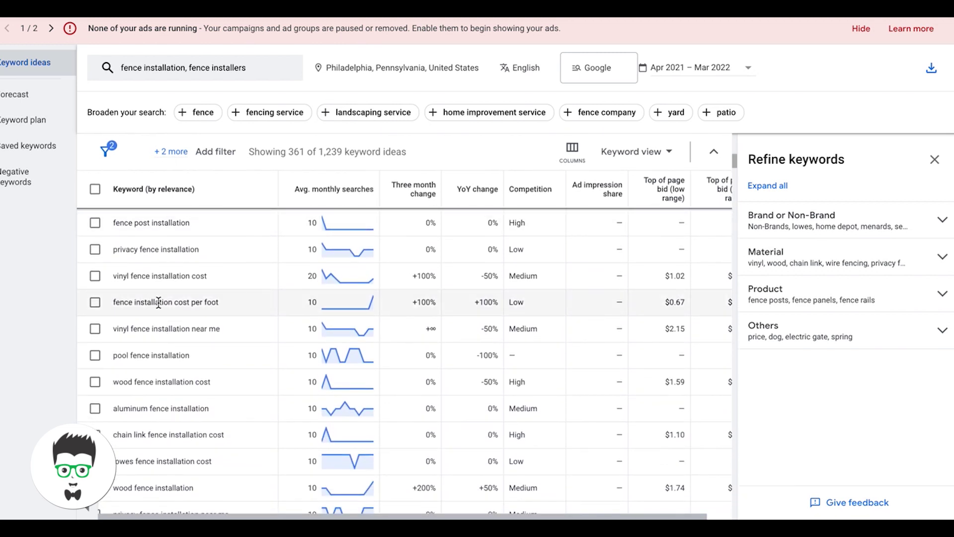
{"action": "triple_click", "coordinate": [190, 302]}
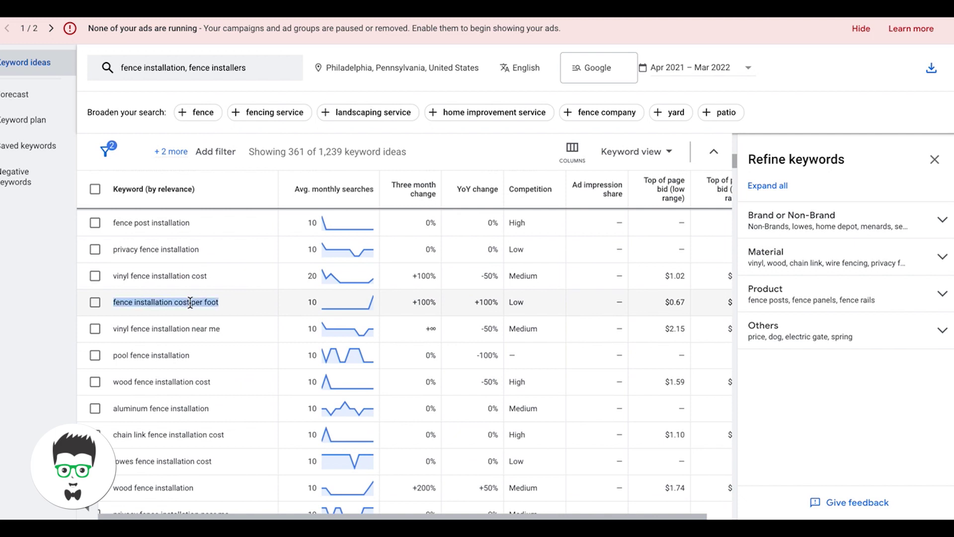
{"action": "left_click", "coordinate": [171, 303]}
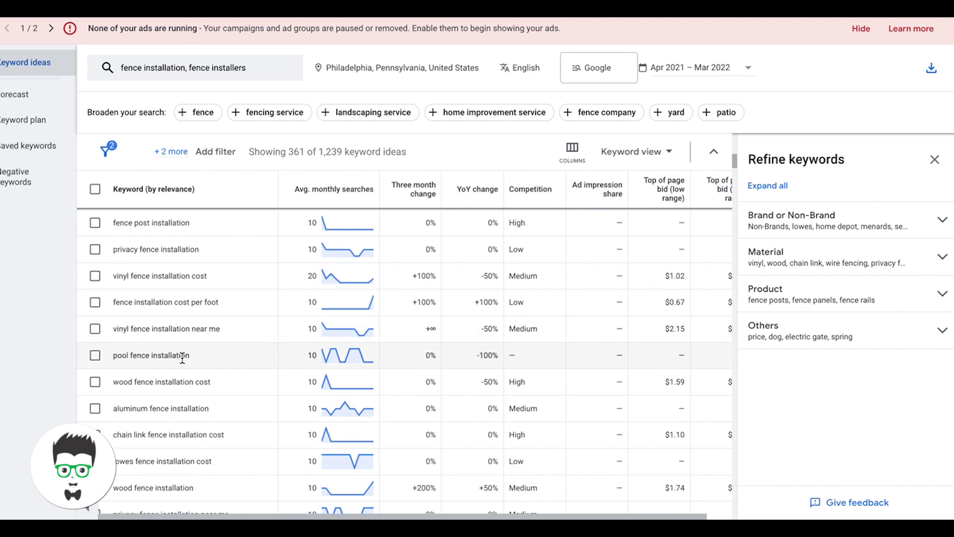
{"action": "triple_click", "coordinate": [161, 357]}
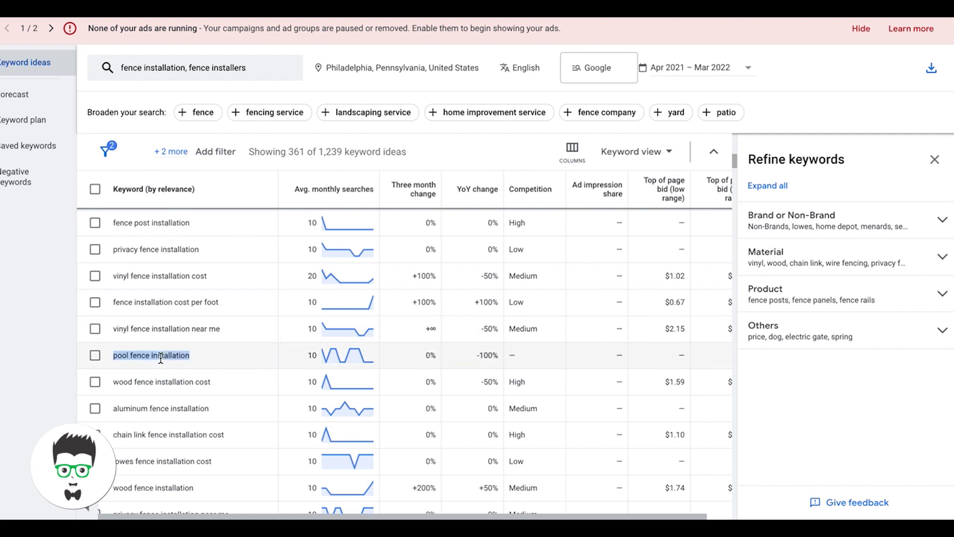
{"action": "scroll", "coordinate": [181, 359], "scroll_direction": "down", "scroll_amount": 2}
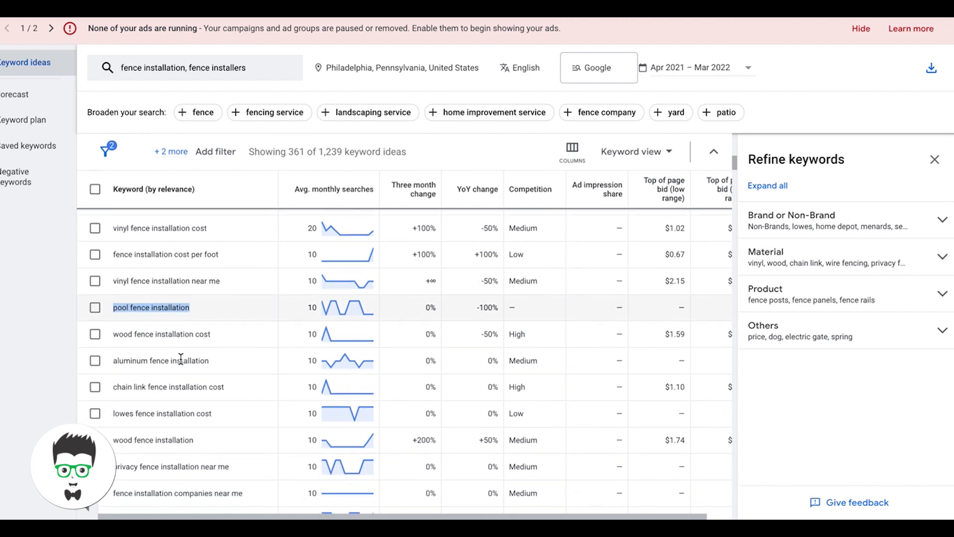
{"action": "left_click", "coordinate": [174, 304]}
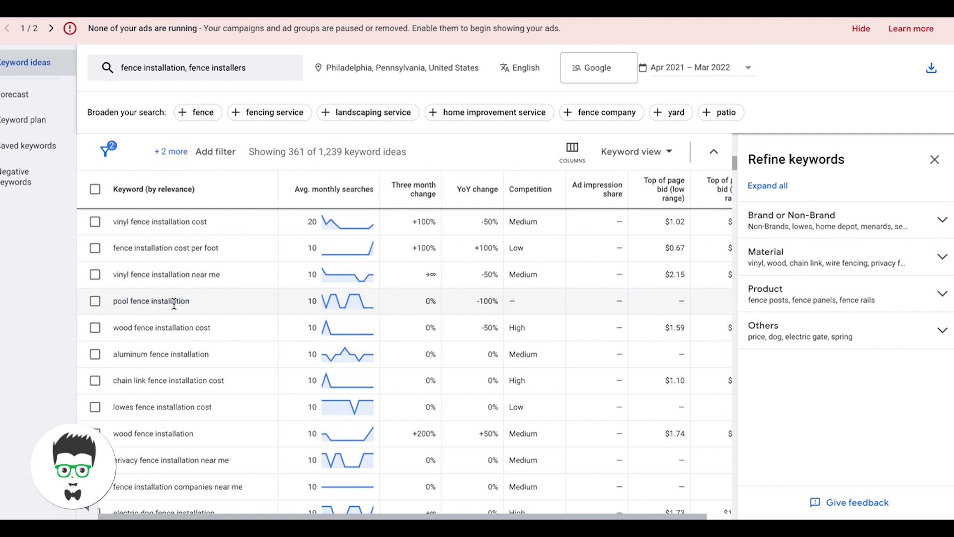
{"action": "scroll", "coordinate": [174, 304], "scroll_direction": "down", "scroll_amount": 1}
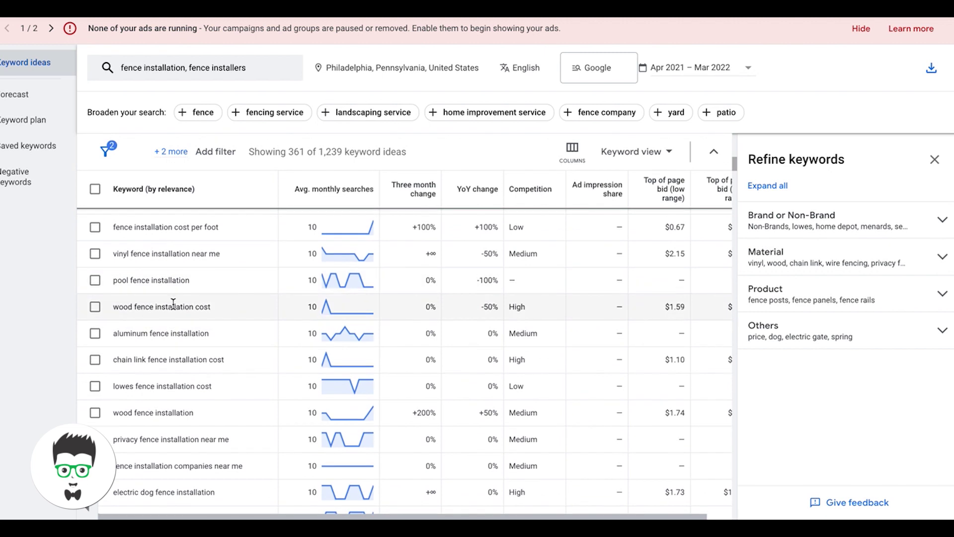
{"action": "triple_click", "coordinate": [170, 307]}
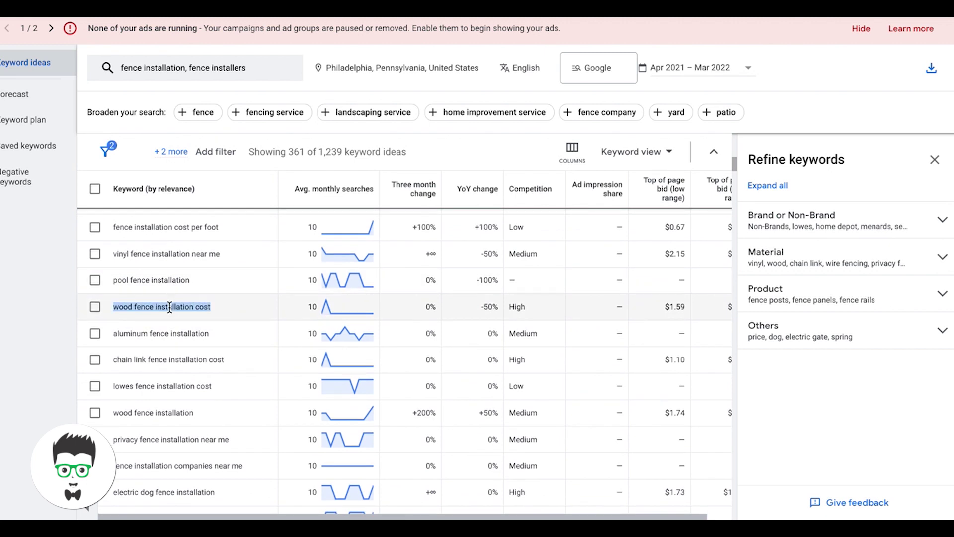
{"action": "triple_click", "coordinate": [180, 333]}
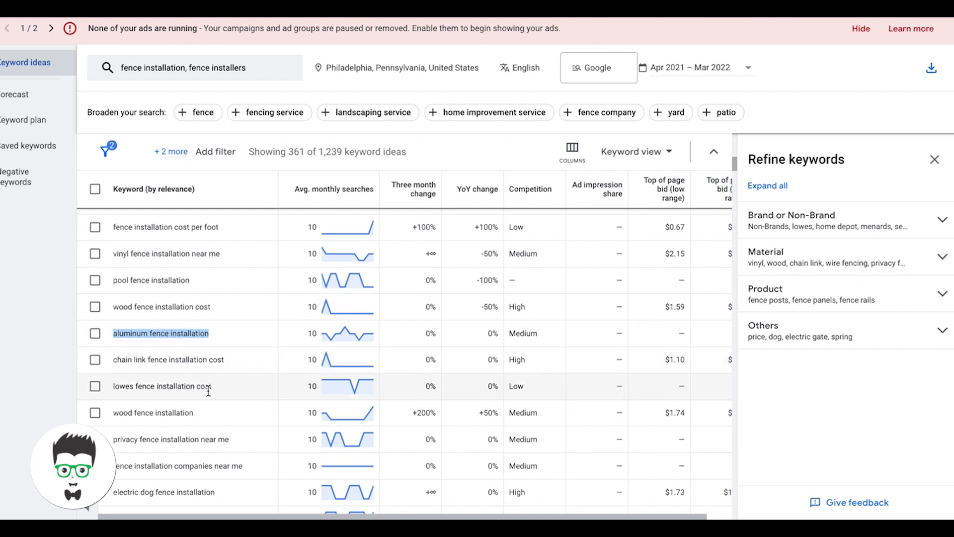
{"action": "left_click", "coordinate": [135, 388]}
{"action": "left_click_drag", "start_coordinate": [136, 388], "coordinate": [114, 388]}
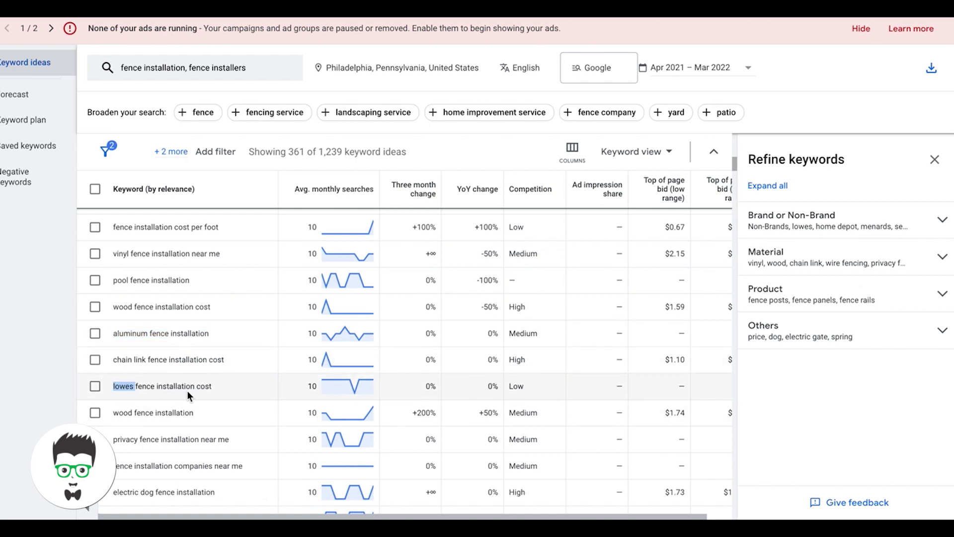
{"action": "scroll", "coordinate": [231, 382], "scroll_direction": "down", "scroll_amount": 3}
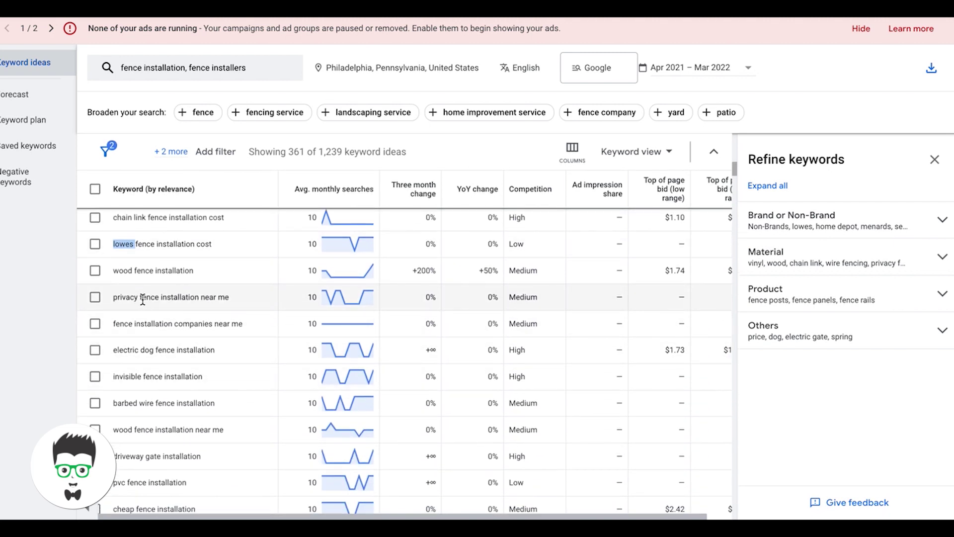
{"action": "triple_click", "coordinate": [142, 297]}
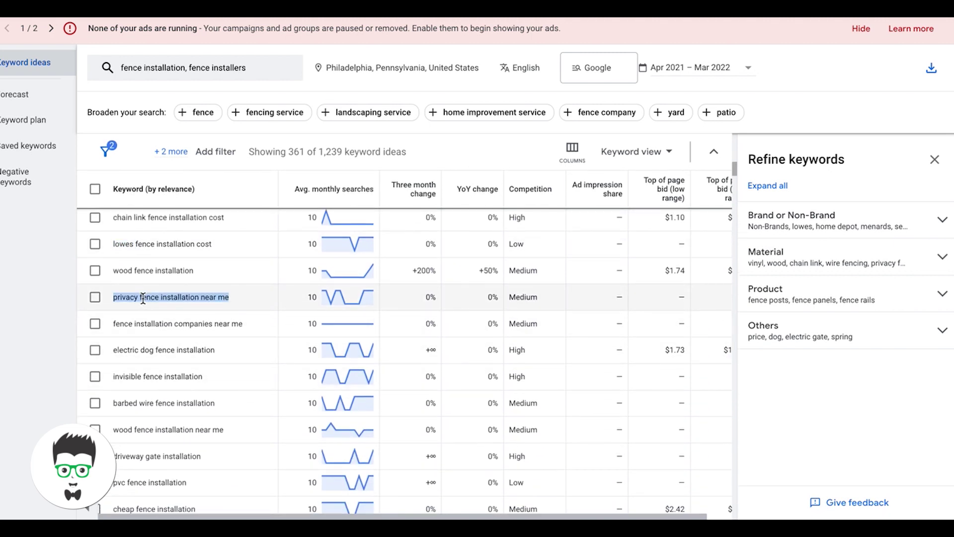
{"action": "triple_click", "coordinate": [204, 298]}
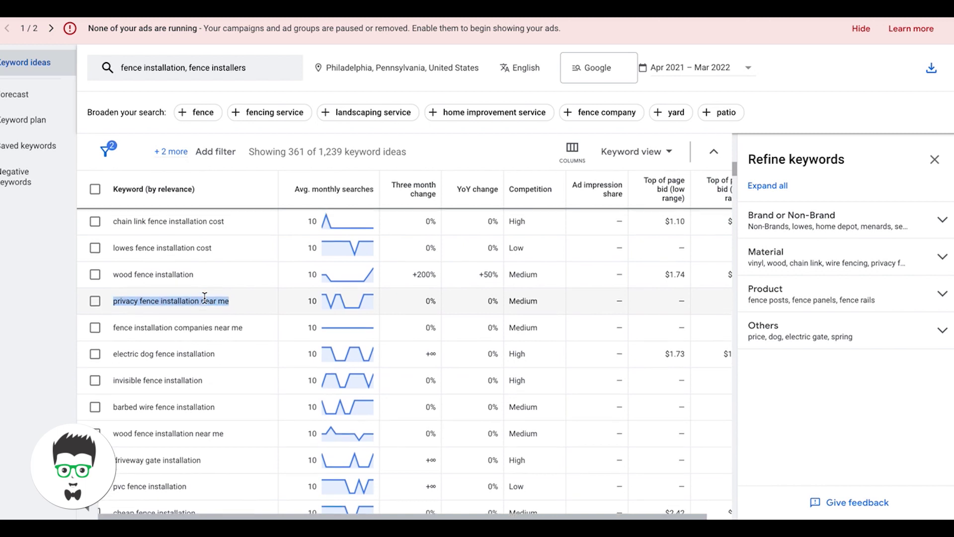
{"action": "scroll", "coordinate": [204, 297], "scroll_direction": "down", "scroll_amount": 1}
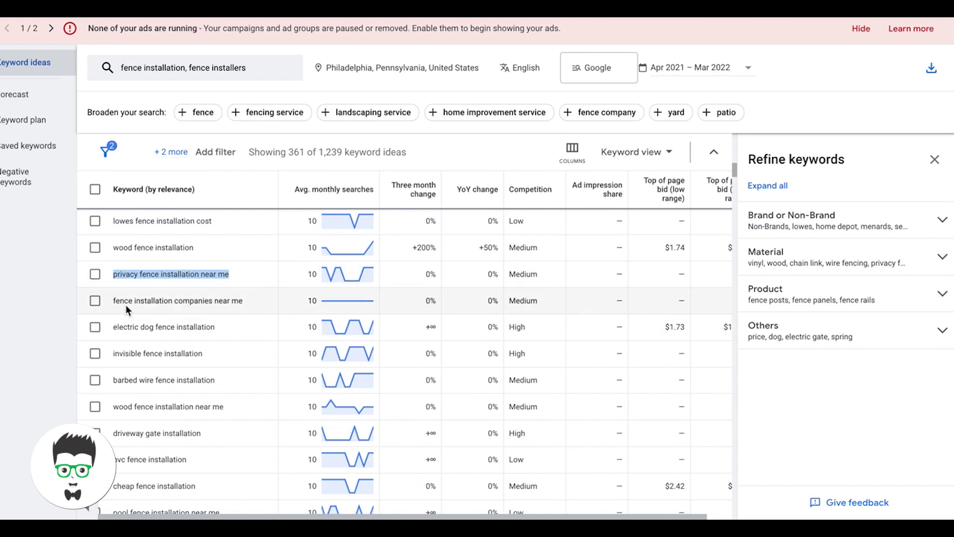
{"action": "triple_click", "coordinate": [145, 301]}
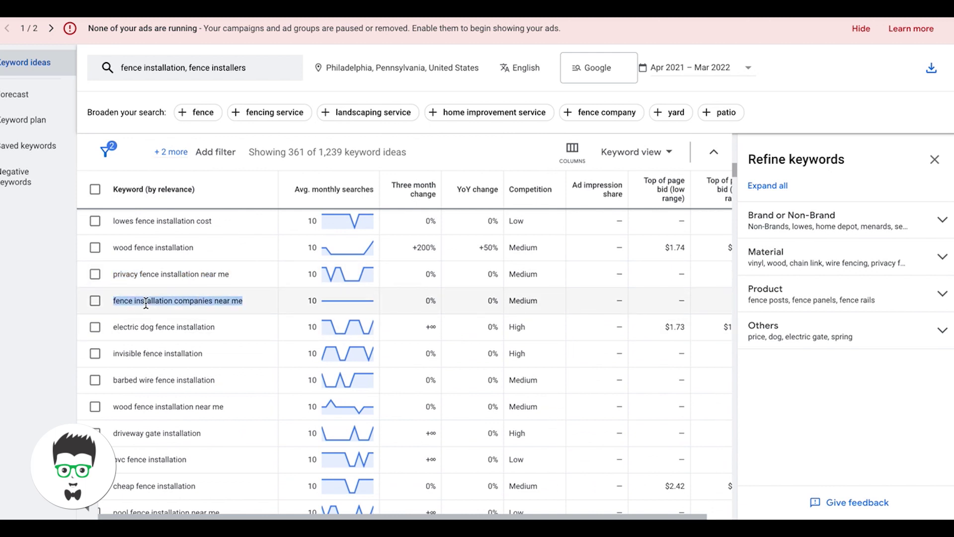
{"action": "scroll", "coordinate": [212, 316], "scroll_direction": "down", "scroll_amount": 6}
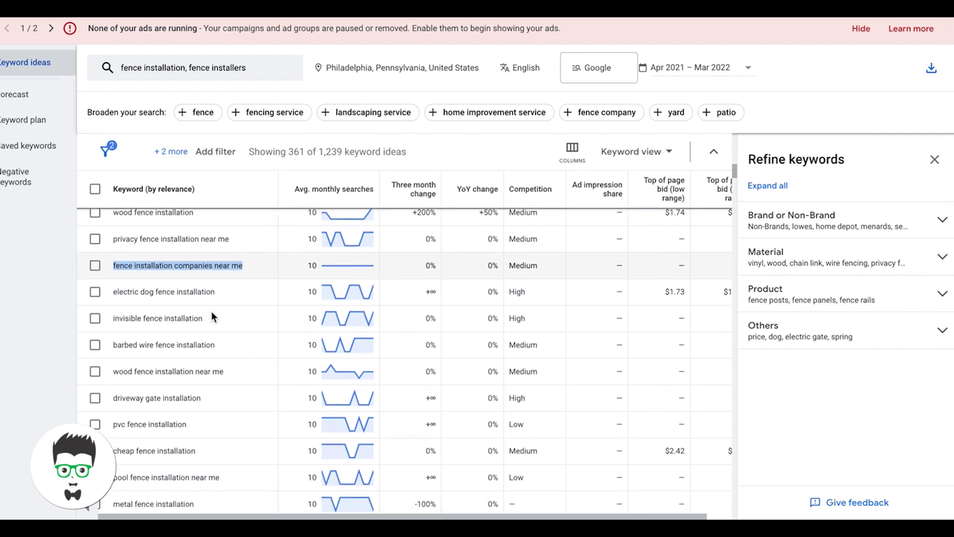
{"action": "scroll", "coordinate": [211, 312], "scroll_direction": "down", "scroll_amount": 3}
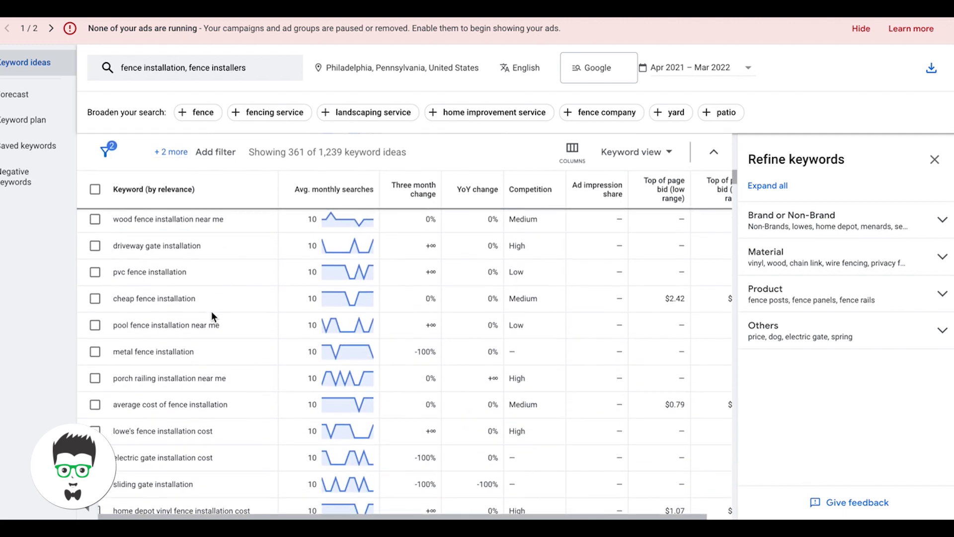
{"action": "triple_click", "coordinate": [135, 260]}
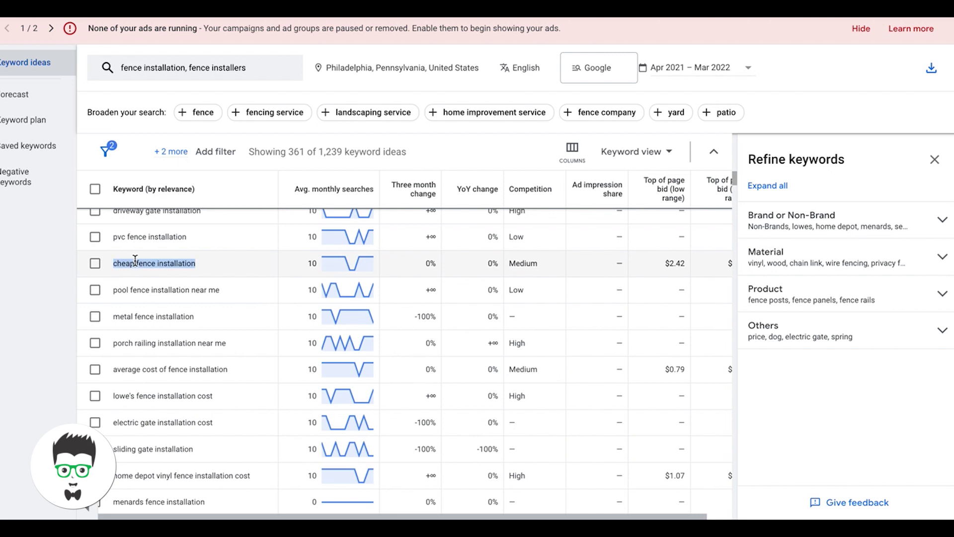
{"action": "left_click", "coordinate": [161, 261]}
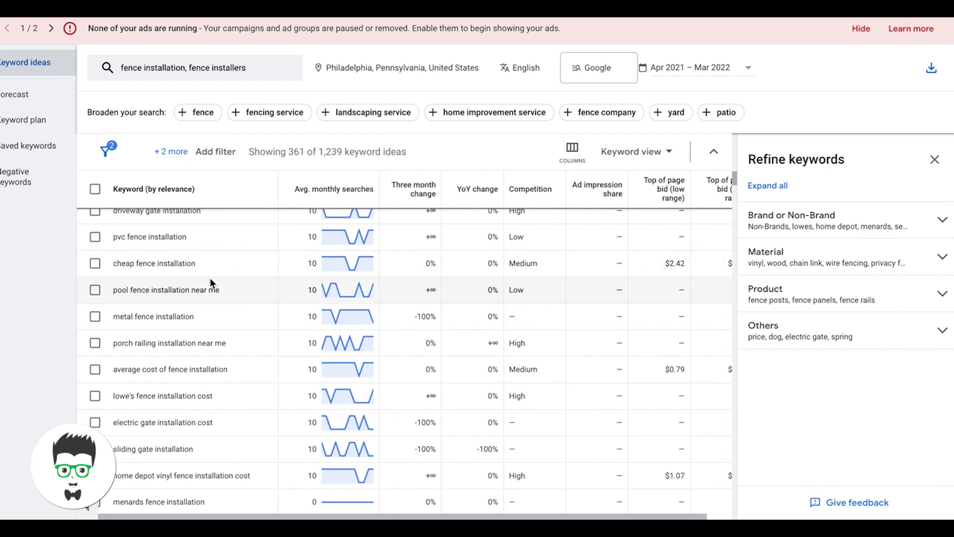
{"action": "scroll", "coordinate": [208, 338], "scroll_direction": "down", "scroll_amount": 3}
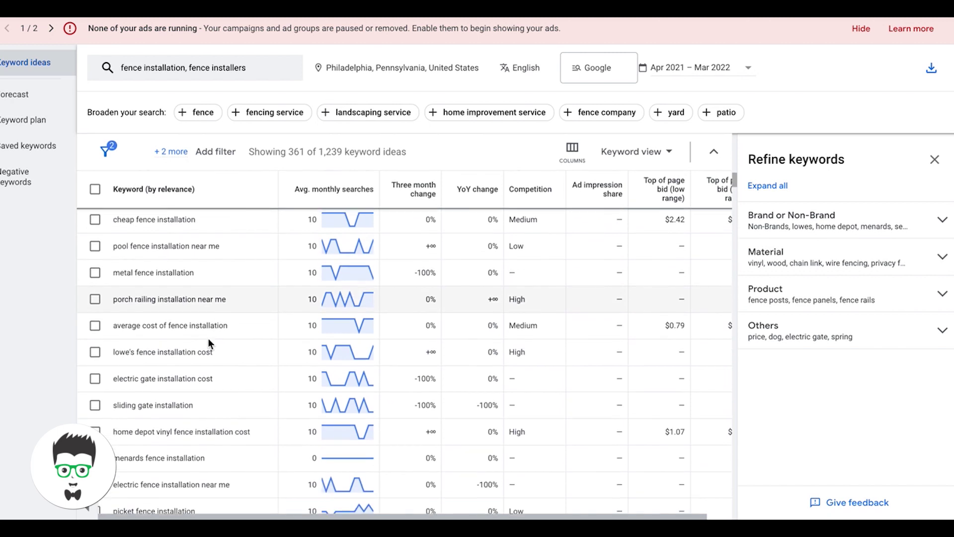
{"action": "scroll", "coordinate": [209, 342], "scroll_direction": "down", "scroll_amount": 3}
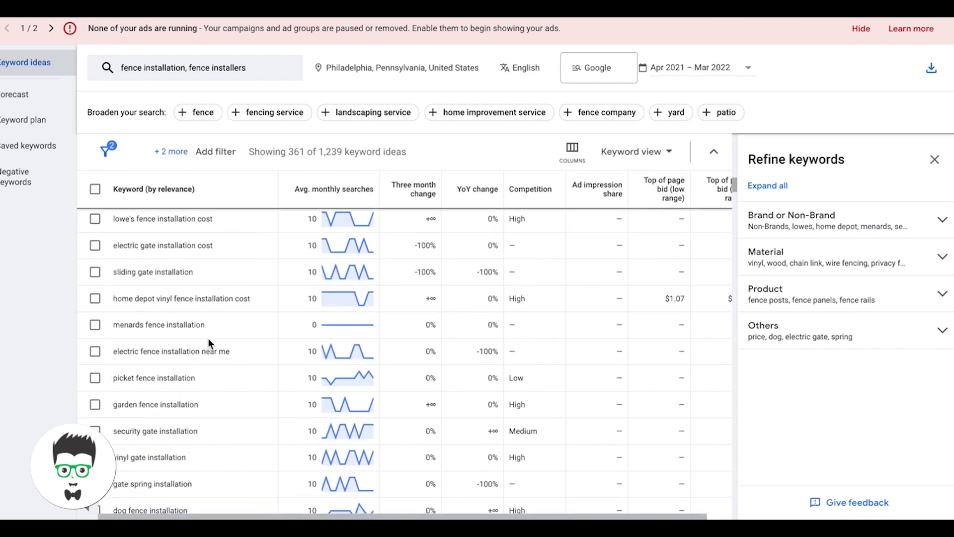
{"action": "scroll", "coordinate": [208, 342], "scroll_direction": "down", "scroll_amount": 3}
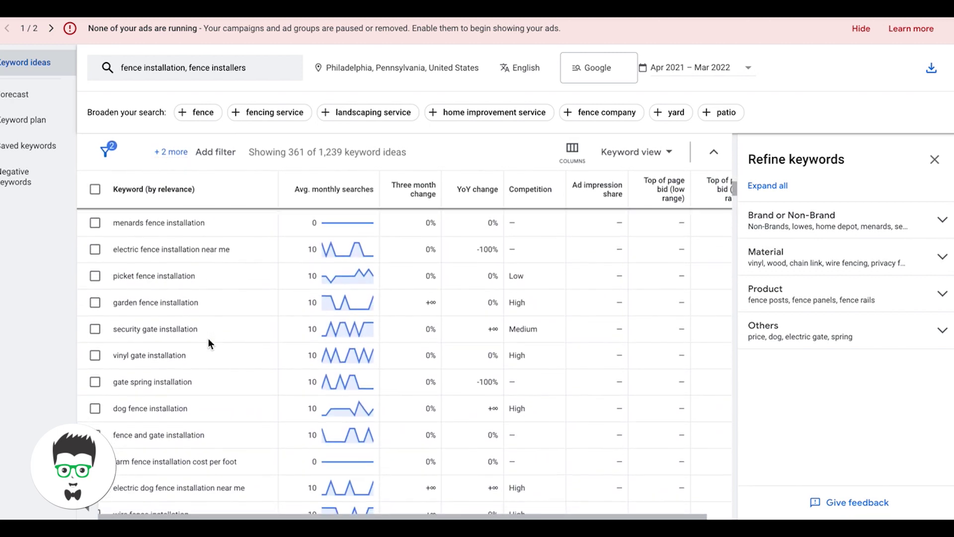
{"action": "scroll", "coordinate": [208, 342], "scroll_direction": "down", "scroll_amount": 2}
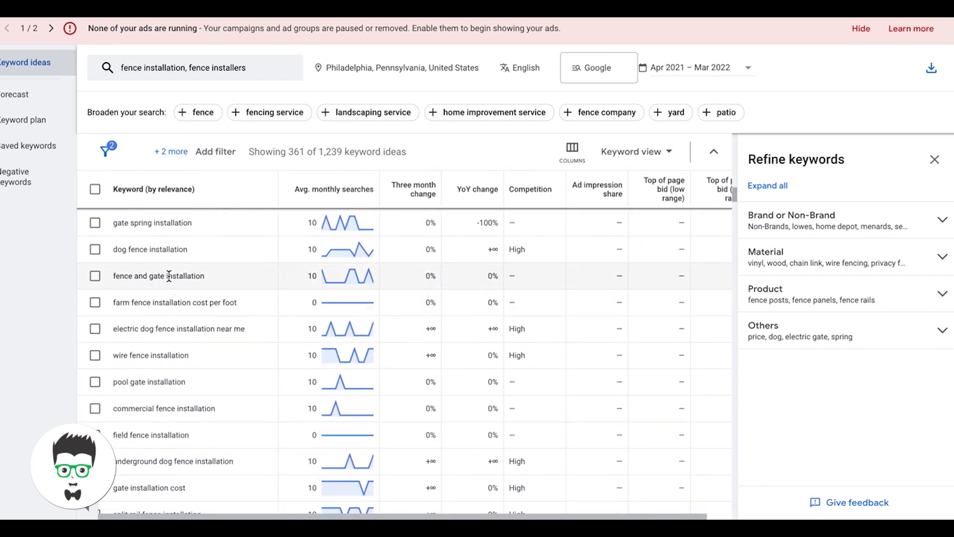
{"action": "triple_click", "coordinate": [168, 275]}
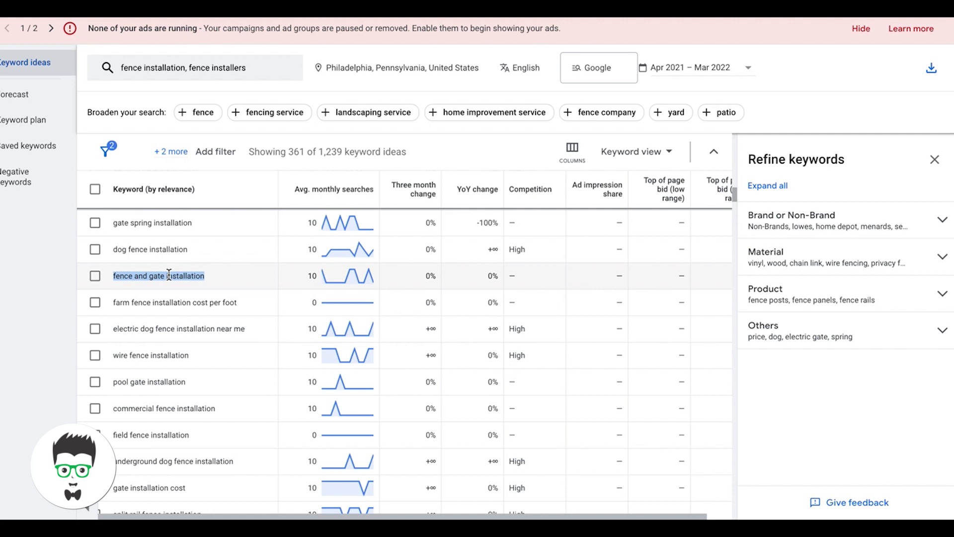
{"action": "left_click", "coordinate": [179, 276]}
{"action": "scroll", "coordinate": [207, 279], "scroll_direction": "down", "scroll_amount": 3}
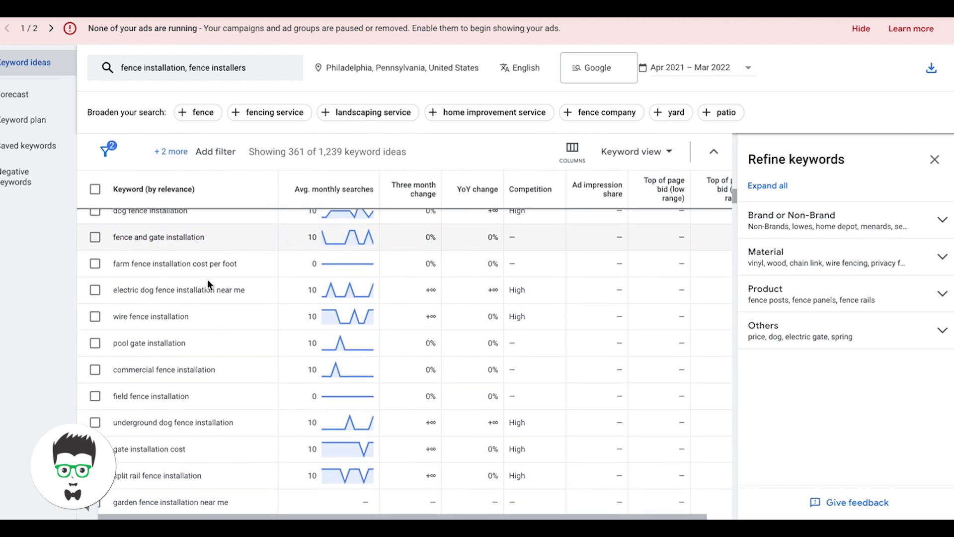
{"action": "scroll", "coordinate": [207, 284], "scroll_direction": "down", "scroll_amount": 5}
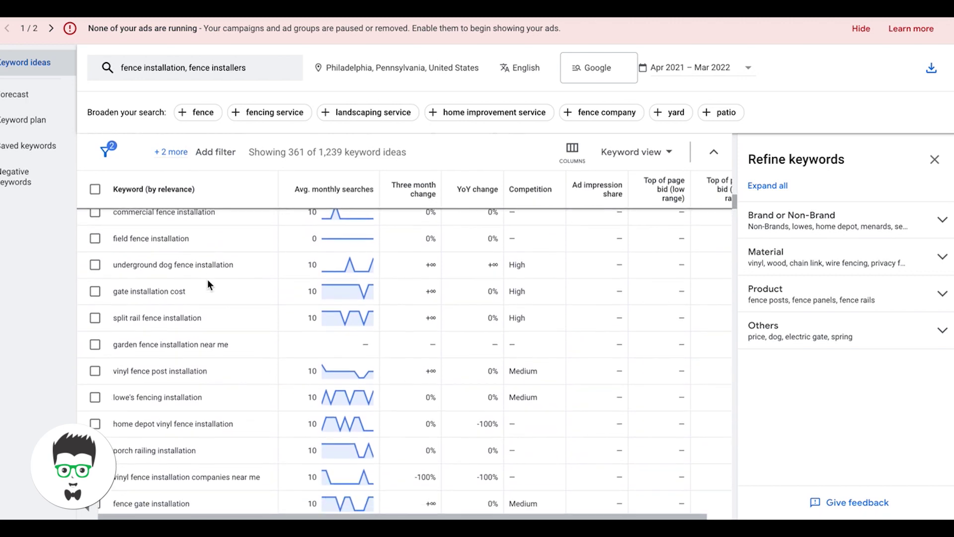
{"action": "scroll", "coordinate": [208, 284], "scroll_direction": "down", "scroll_amount": 5}
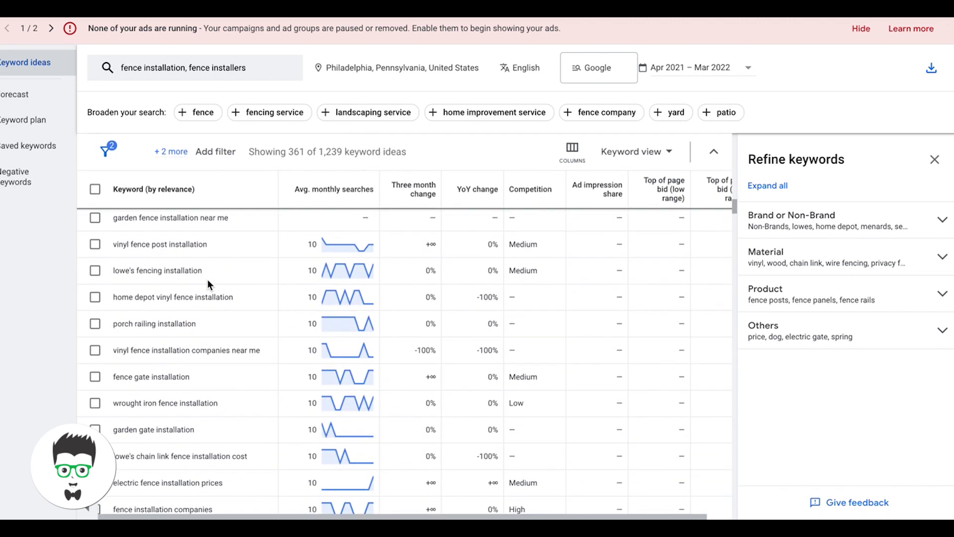
{"action": "scroll", "coordinate": [208, 281], "scroll_direction": "down", "scroll_amount": 2}
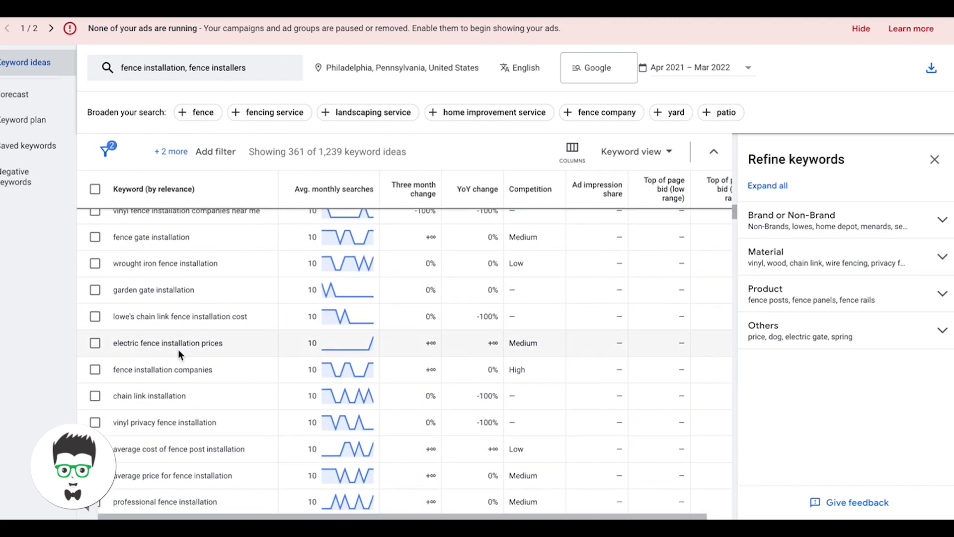
{"action": "double_click", "coordinate": [180, 370]}
{"action": "triple_click", "coordinate": [180, 369]}
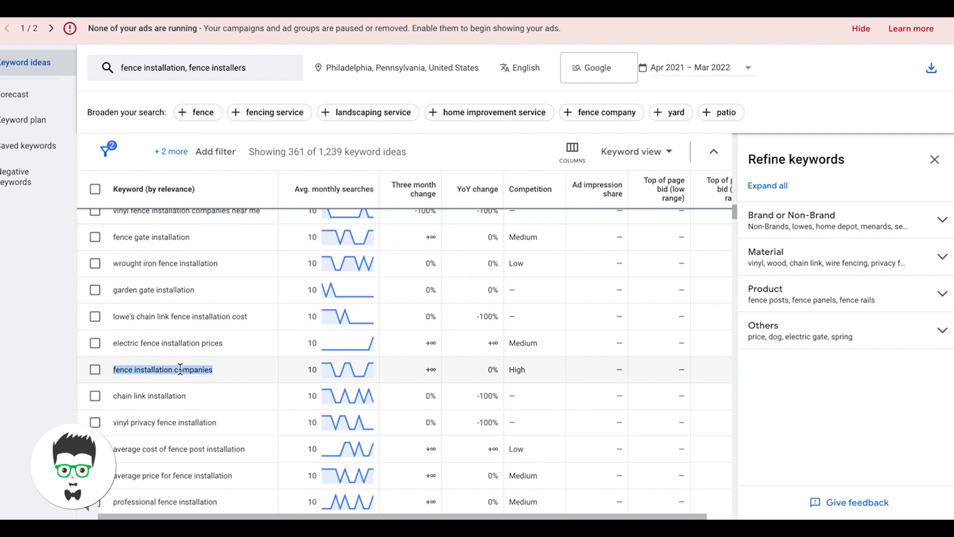
{"action": "scroll", "coordinate": [180, 367], "scroll_direction": "down", "scroll_amount": 2}
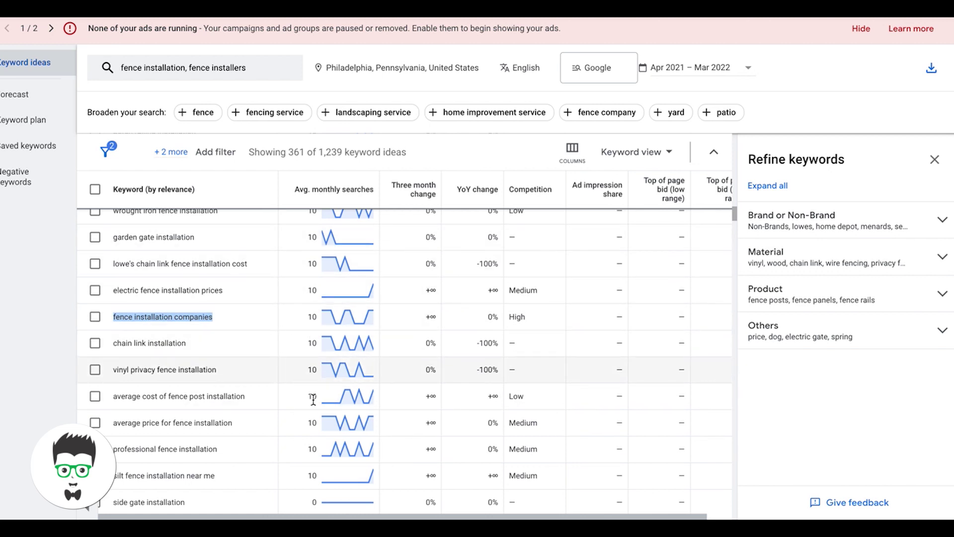
{"action": "scroll", "coordinate": [228, 332], "scroll_direction": "down", "scroll_amount": 3}
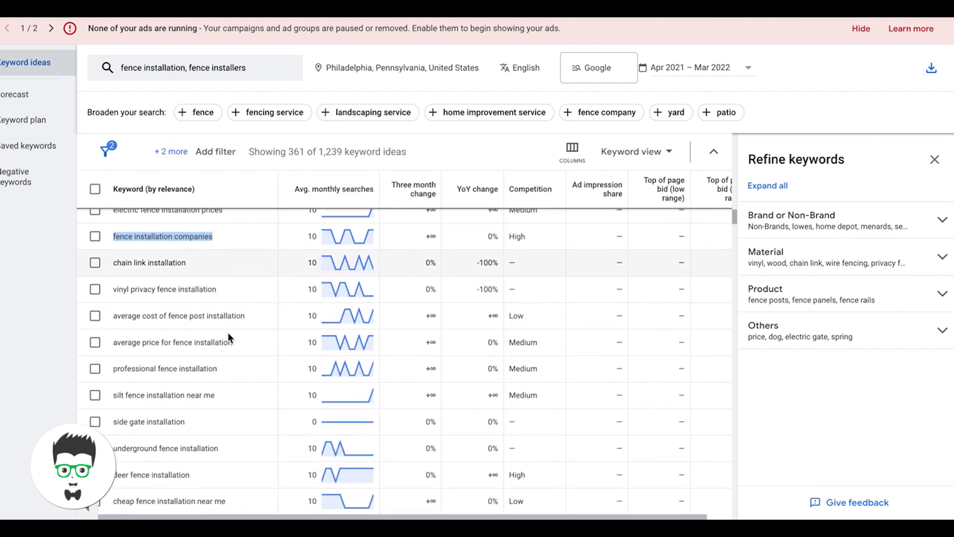
{"action": "scroll", "coordinate": [228, 337], "scroll_direction": "down", "scroll_amount": 2}
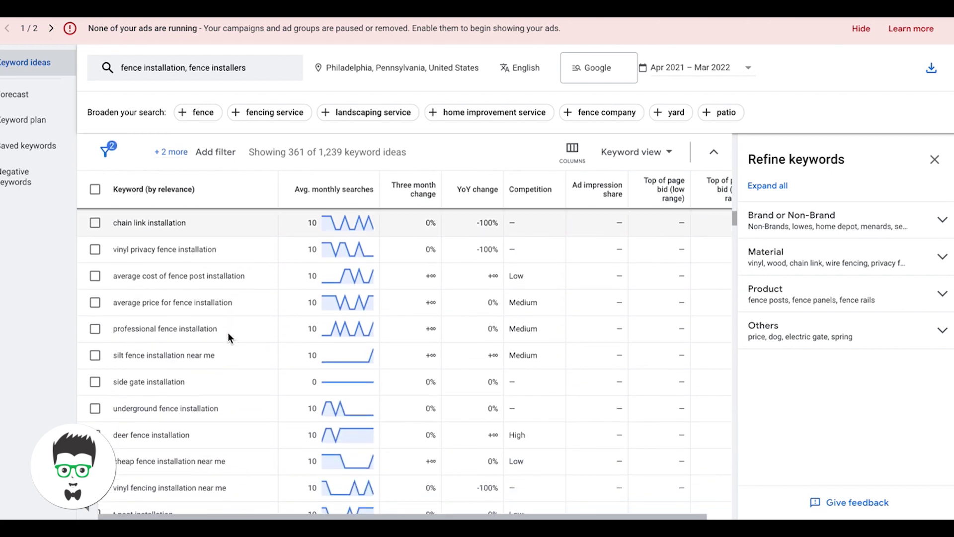
{"action": "triple_click", "coordinate": [171, 331]}
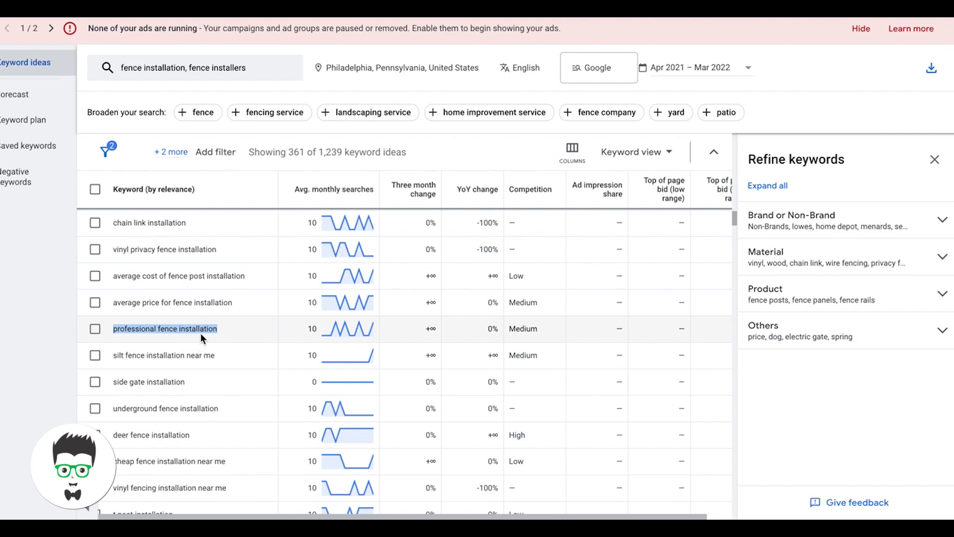
{"action": "left_click", "coordinate": [266, 385]}
{"action": "scroll", "coordinate": [250, 378], "scroll_direction": "down", "scroll_amount": 2}
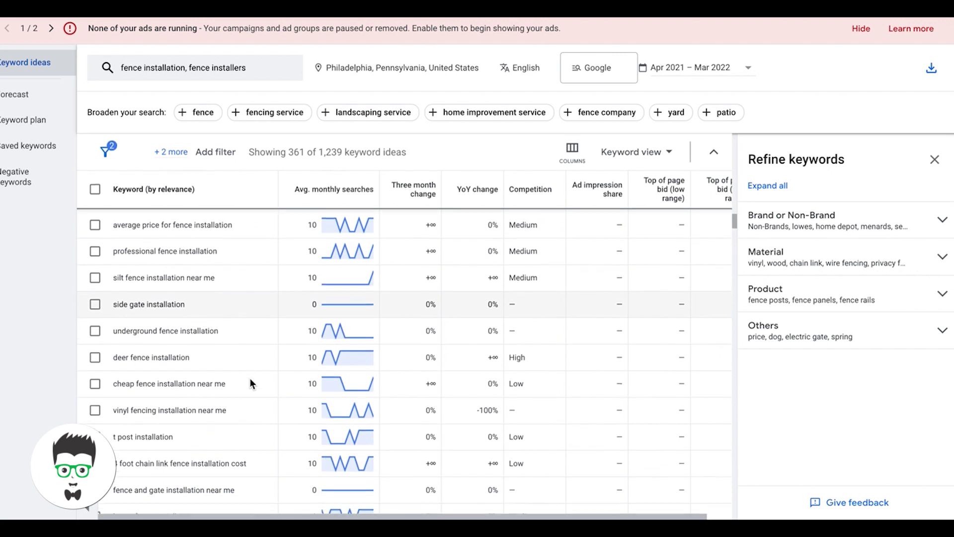
{"action": "scroll", "coordinate": [250, 380], "scroll_direction": "down", "scroll_amount": 4}
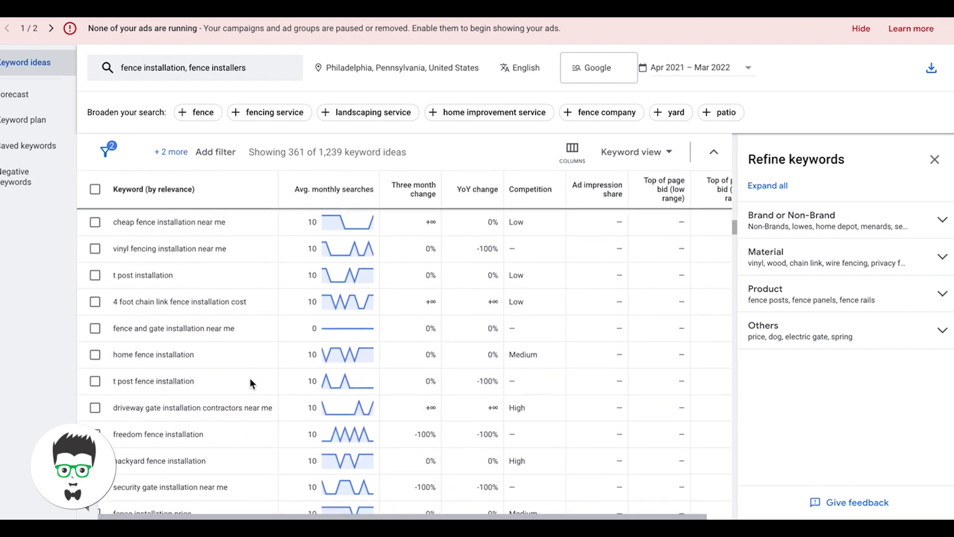
{"action": "double_click", "coordinate": [185, 313]}
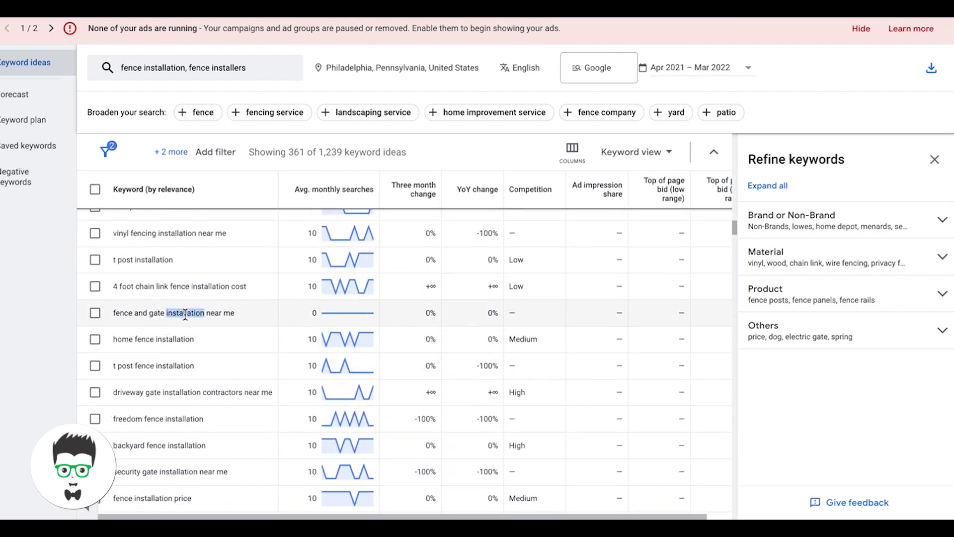
{"action": "triple_click", "coordinate": [185, 313]}
{"action": "scroll", "coordinate": [242, 328], "scroll_direction": "down", "scroll_amount": 3}
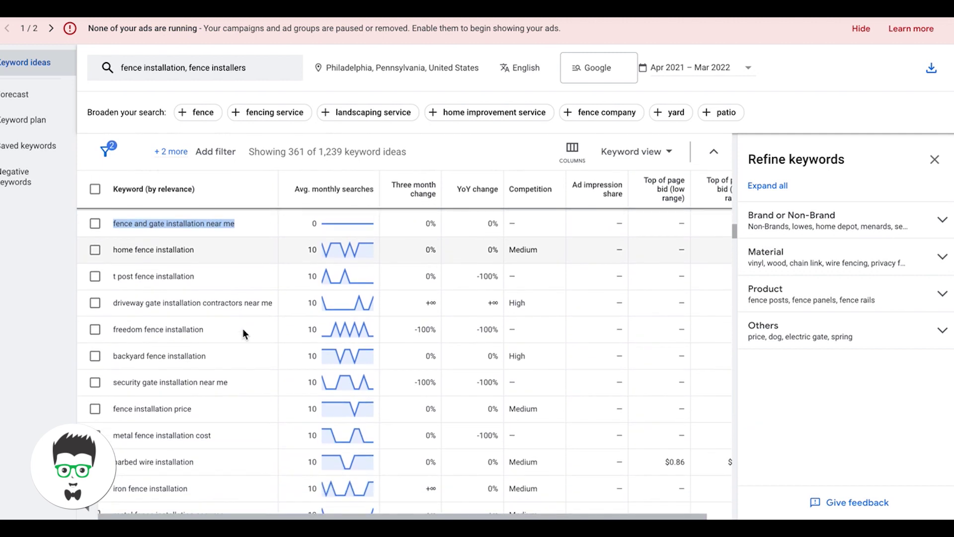
{"action": "scroll", "coordinate": [242, 329], "scroll_direction": "down", "scroll_amount": 1}
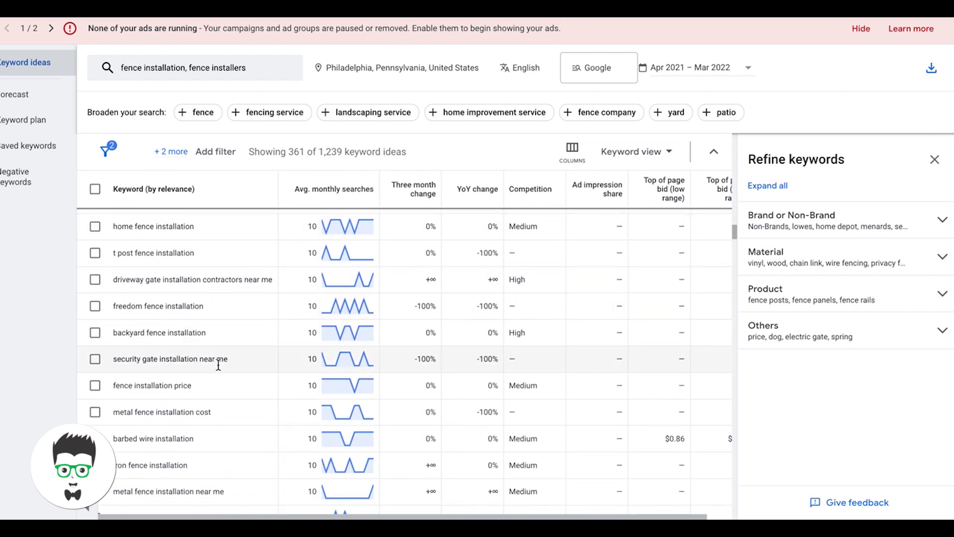
{"action": "triple_click", "coordinate": [163, 385]}
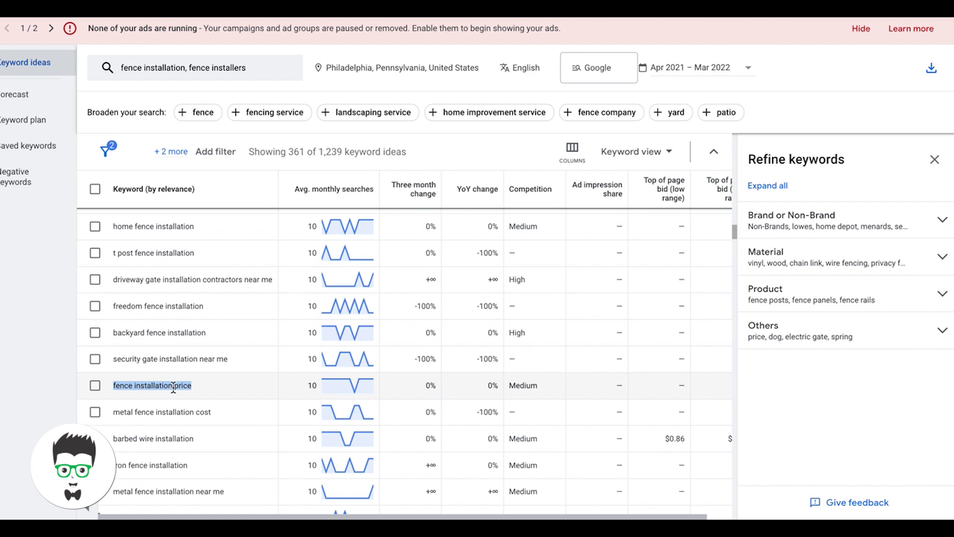
{"action": "left_click", "coordinate": [128, 387]}
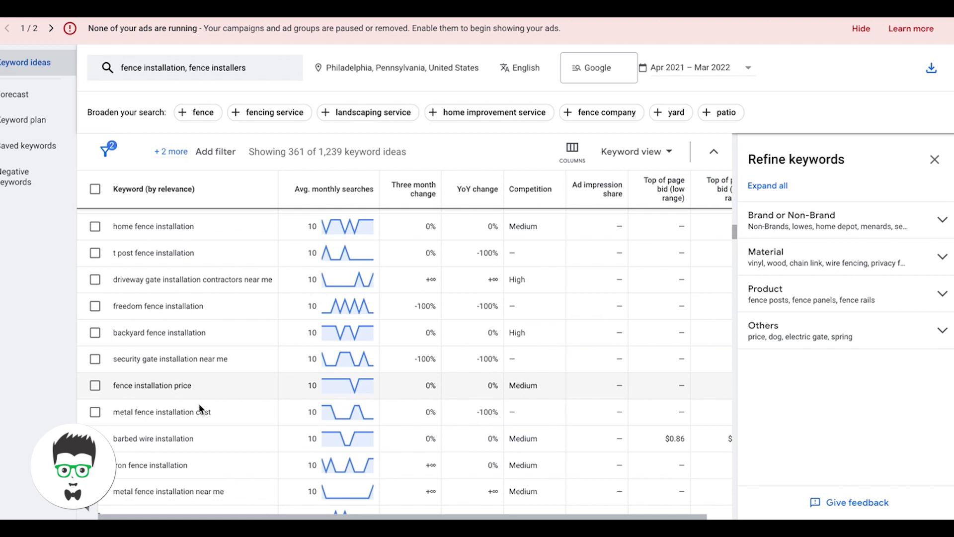
{"action": "triple_click", "coordinate": [174, 409]}
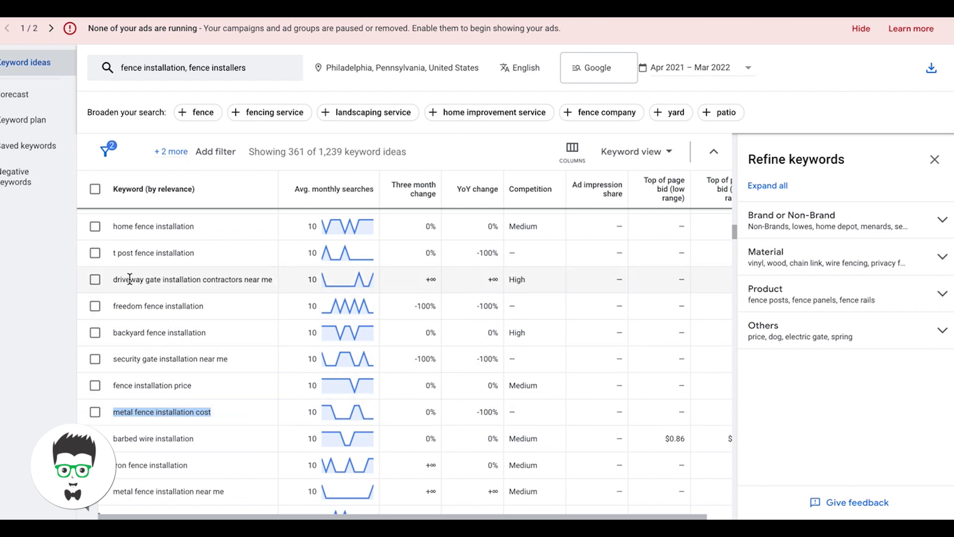
{"action": "scroll", "coordinate": [198, 323], "scroll_direction": "down", "scroll_amount": 2}
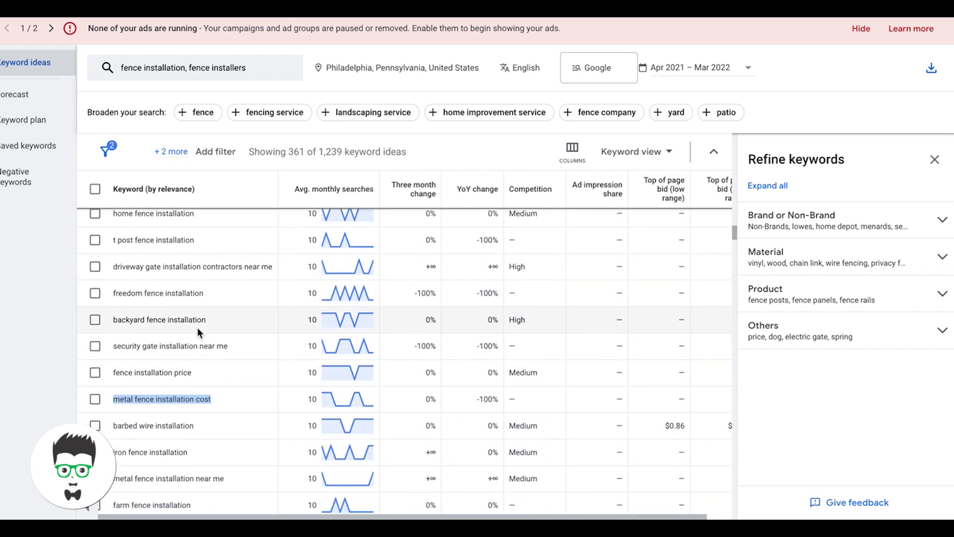
{"action": "scroll", "coordinate": [254, 413], "scroll_direction": "down", "scroll_amount": 4}
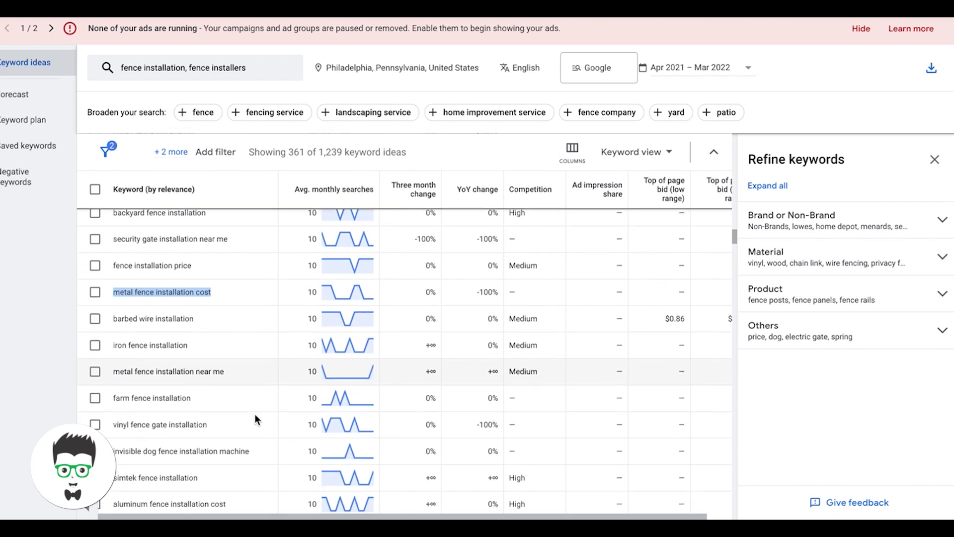
{"action": "scroll", "coordinate": [237, 333], "scroll_direction": "down", "scroll_amount": 4}
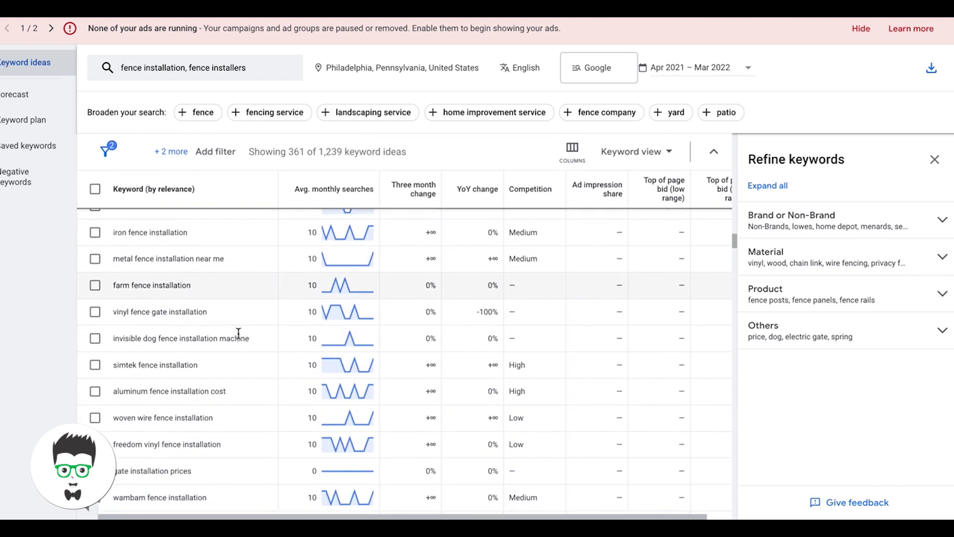
{"action": "scroll", "coordinate": [238, 338], "scroll_direction": "down", "scroll_amount": 1}
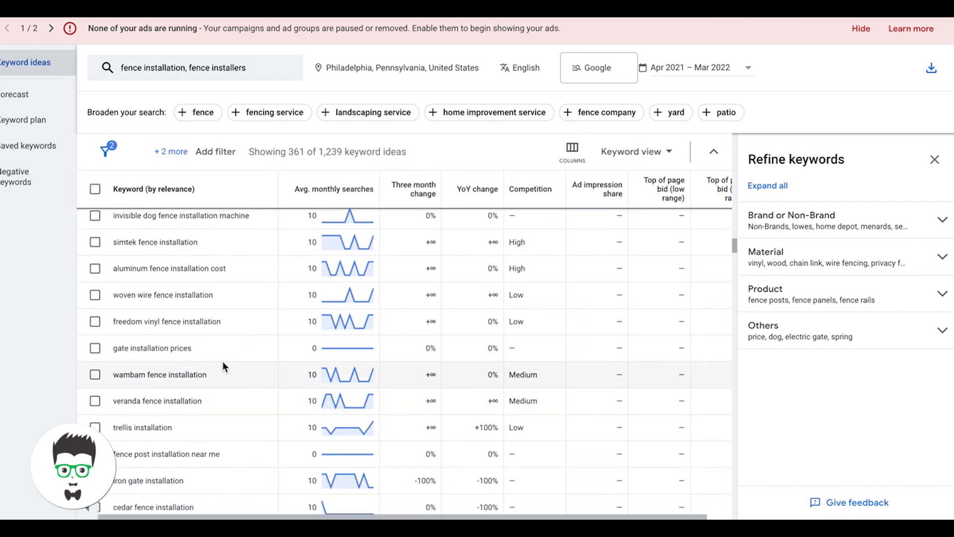
{"action": "scroll", "coordinate": [223, 362], "scroll_direction": "down", "scroll_amount": 5}
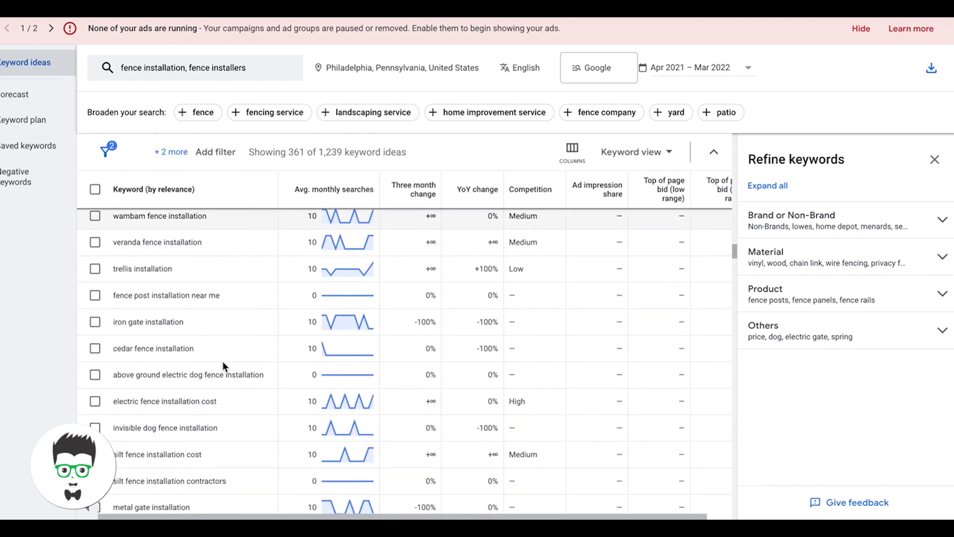
{"action": "scroll", "coordinate": [228, 310], "scroll_direction": "up", "scroll_amount": 13}
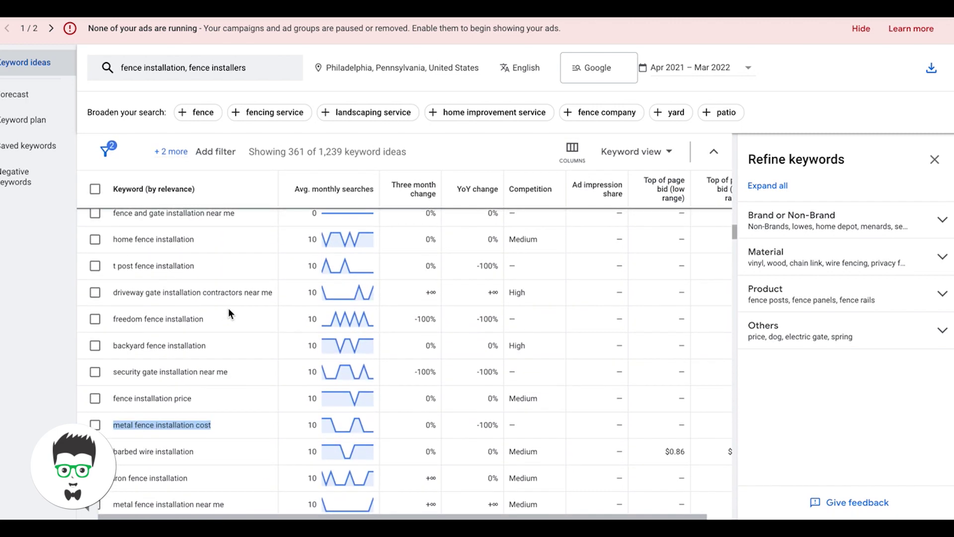
{"action": "scroll", "coordinate": [229, 312], "scroll_direction": "up", "scroll_amount": 5}
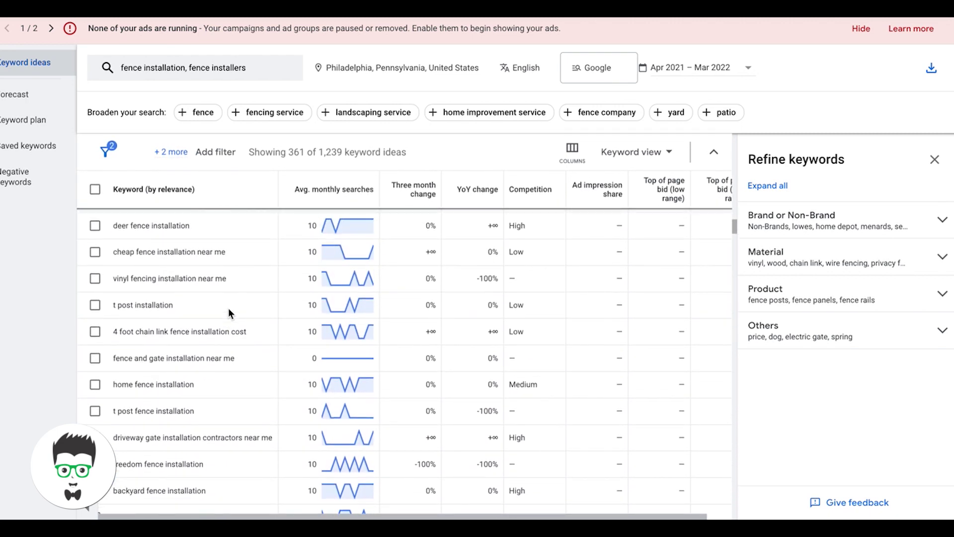
{"action": "scroll", "coordinate": [228, 308], "scroll_direction": "up", "scroll_amount": 2}
{"action": "double_click", "coordinate": [130, 304]}
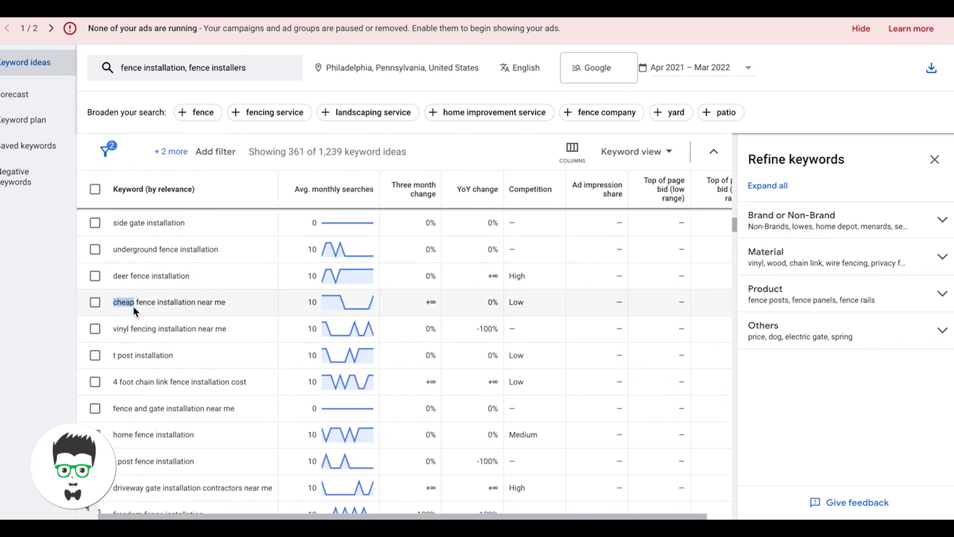
{"action": "left_click", "coordinate": [133, 306]}
{"action": "triple_click", "coordinate": [162, 307]}
Highlight the ideas 'iron gate installation near me' and 'residential fence installation' in the list
{"action": "scroll", "coordinate": [198, 303], "scroll_direction": "down", "scroll_amount": 6}
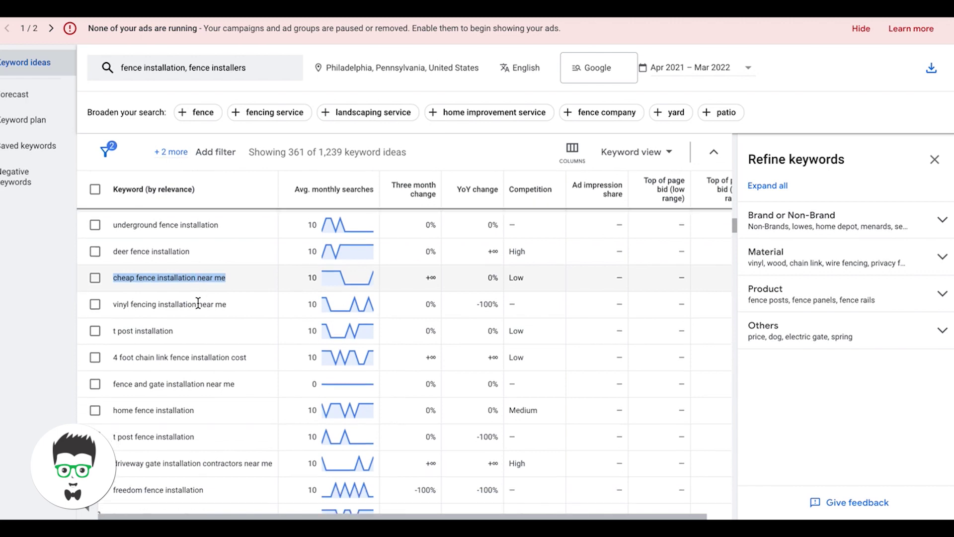
{"action": "scroll", "coordinate": [199, 303], "scroll_direction": "down", "scroll_amount": 7}
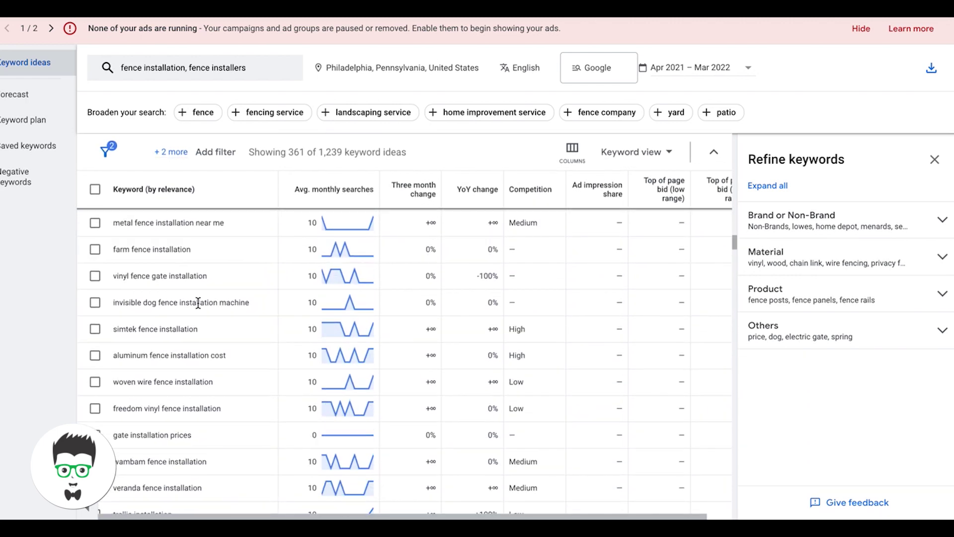
{"action": "scroll", "coordinate": [198, 303], "scroll_direction": "down", "scroll_amount": 4}
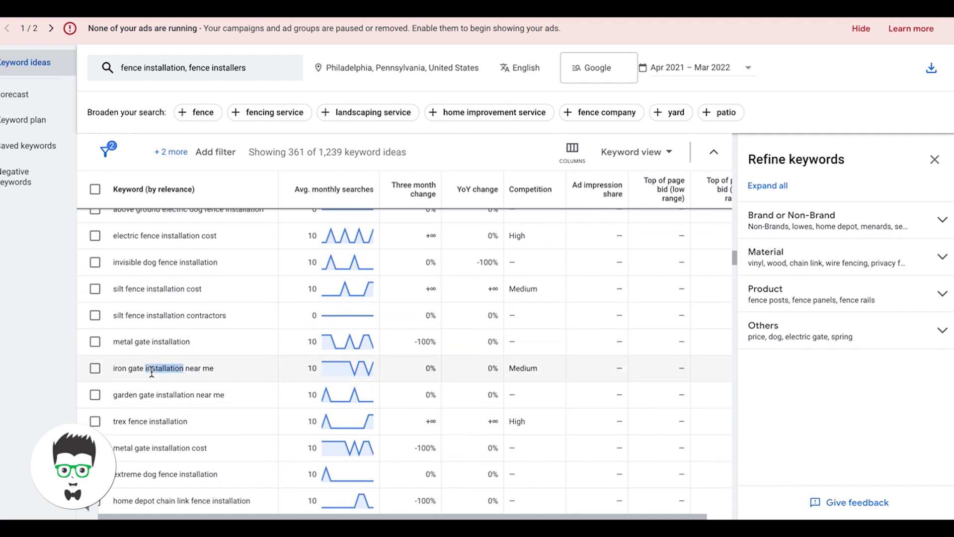
{"action": "triple_click", "coordinate": [151, 368]}
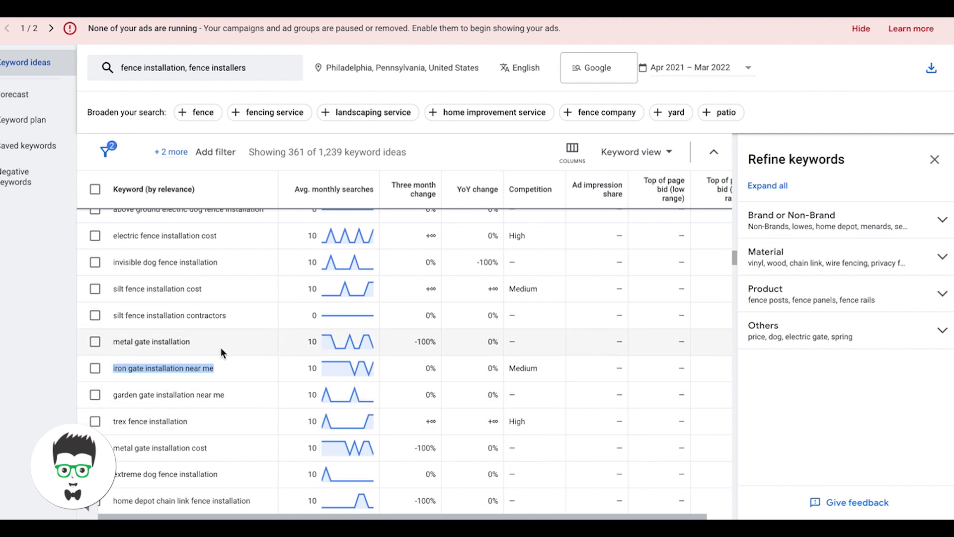
{"action": "scroll", "coordinate": [220, 350], "scroll_direction": "down", "scroll_amount": 3}
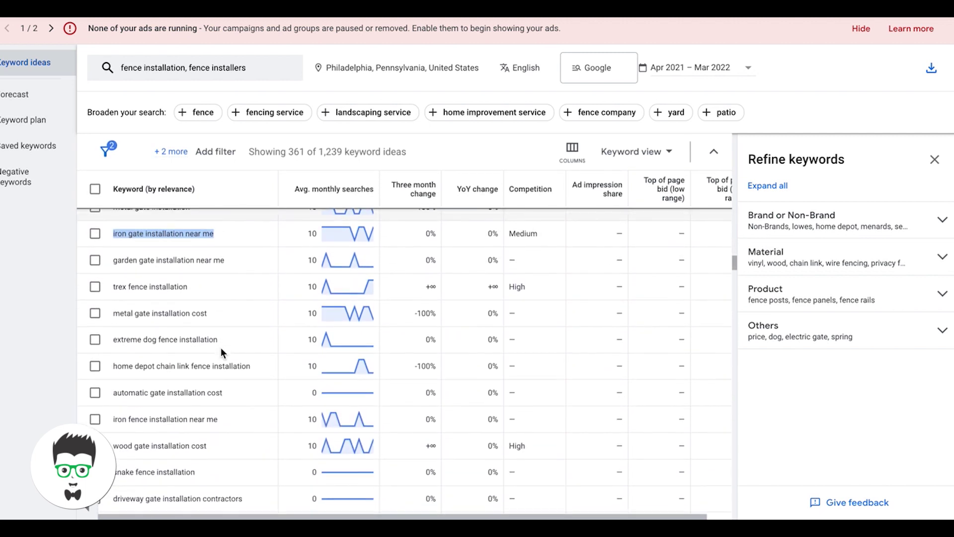
{"action": "scroll", "coordinate": [221, 349], "scroll_direction": "down", "scroll_amount": 5}
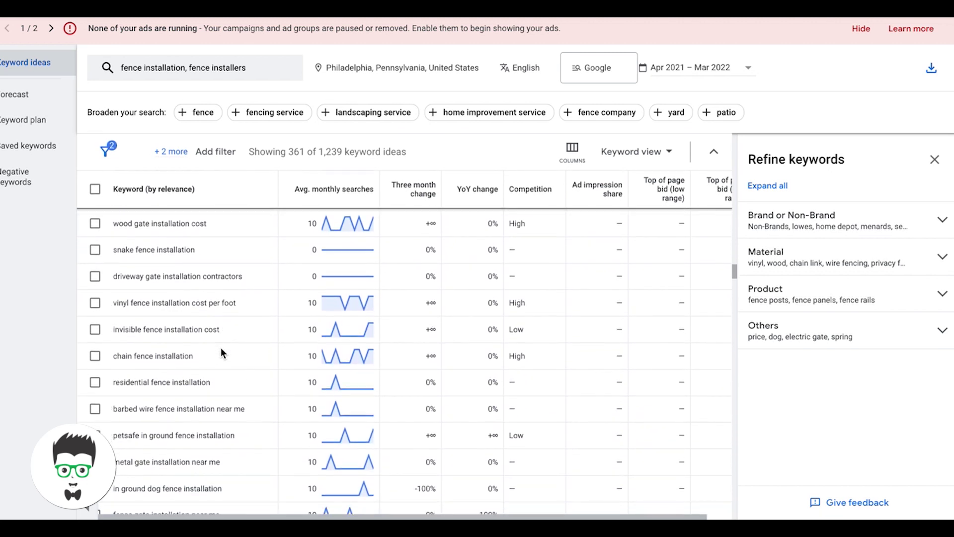
{"action": "triple_click", "coordinate": [177, 360]}
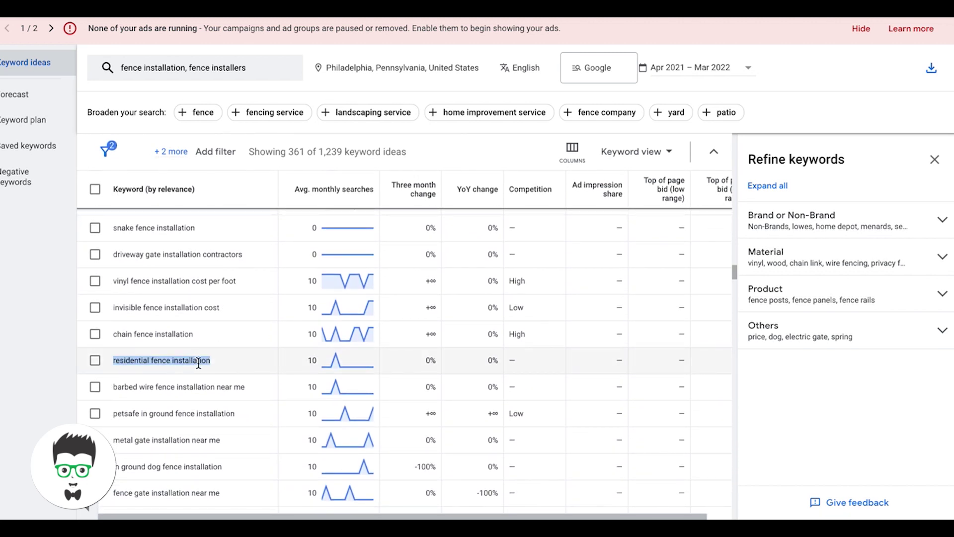
Further down, point out the word 'repair' in 'fencing repair and installation'
{"action": "scroll", "coordinate": [199, 362], "scroll_direction": "down", "scroll_amount": 3}
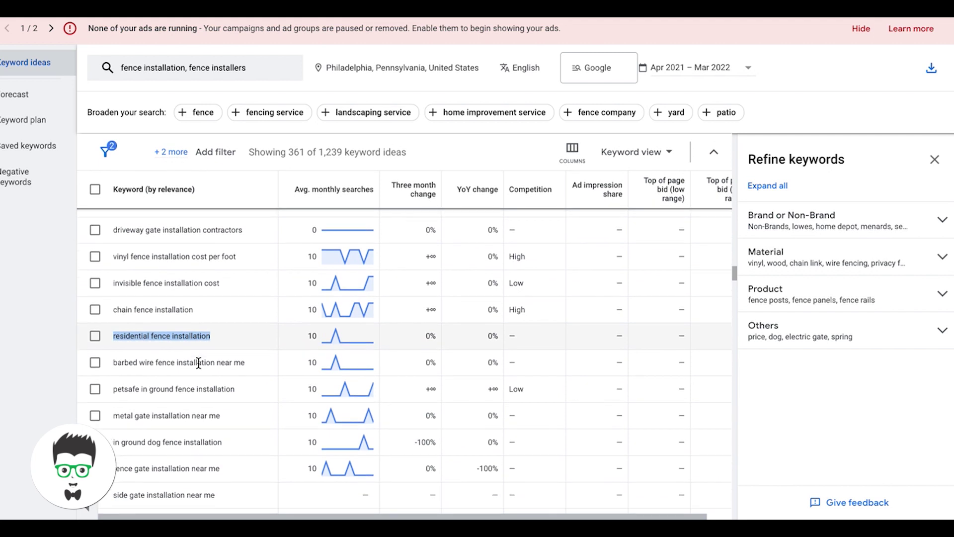
{"action": "scroll", "coordinate": [198, 362], "scroll_direction": "down", "scroll_amount": 4}
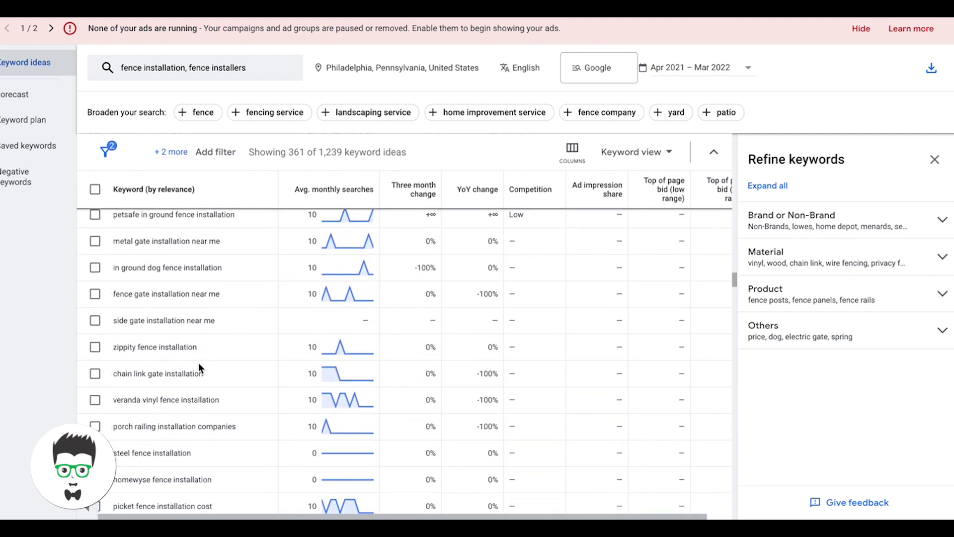
{"action": "scroll", "coordinate": [198, 363], "scroll_direction": "down", "scroll_amount": 4}
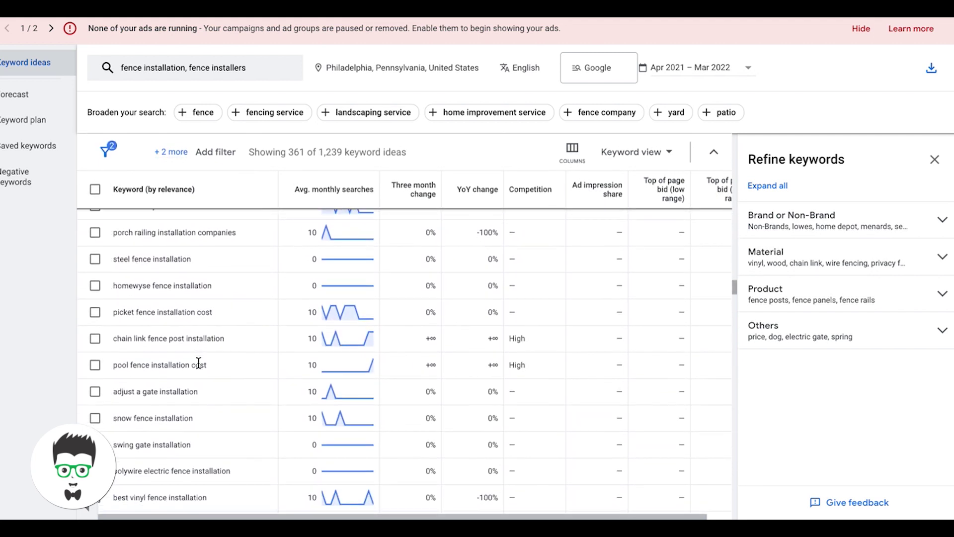
{"action": "scroll", "coordinate": [198, 368], "scroll_direction": "down", "scroll_amount": 10}
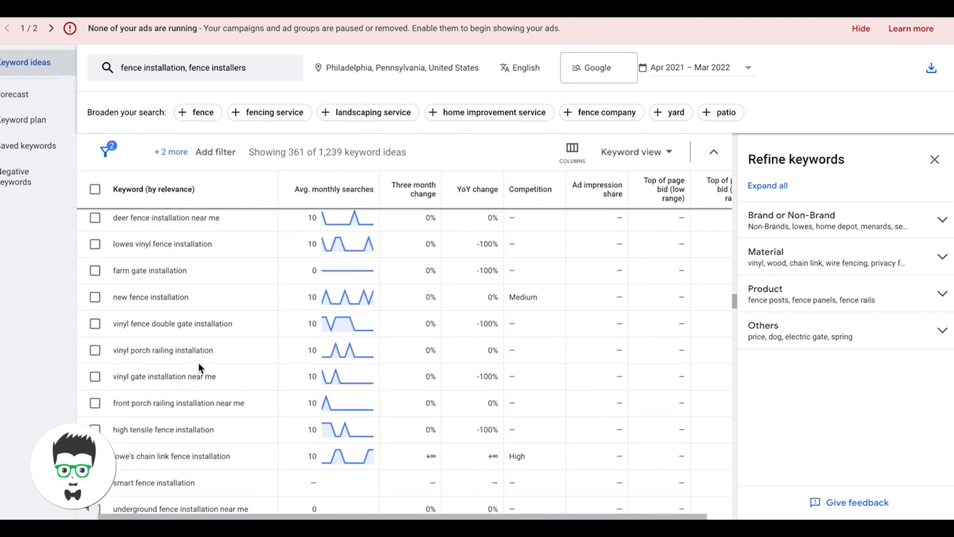
{"action": "scroll", "coordinate": [199, 365], "scroll_direction": "down", "scroll_amount": 10}
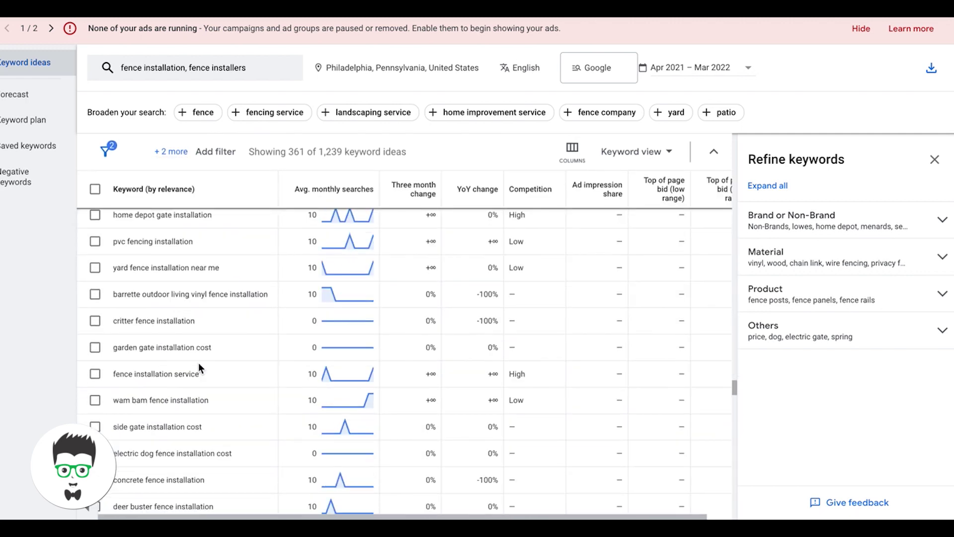
{"action": "scroll", "coordinate": [199, 368], "scroll_direction": "down", "scroll_amount": 10}
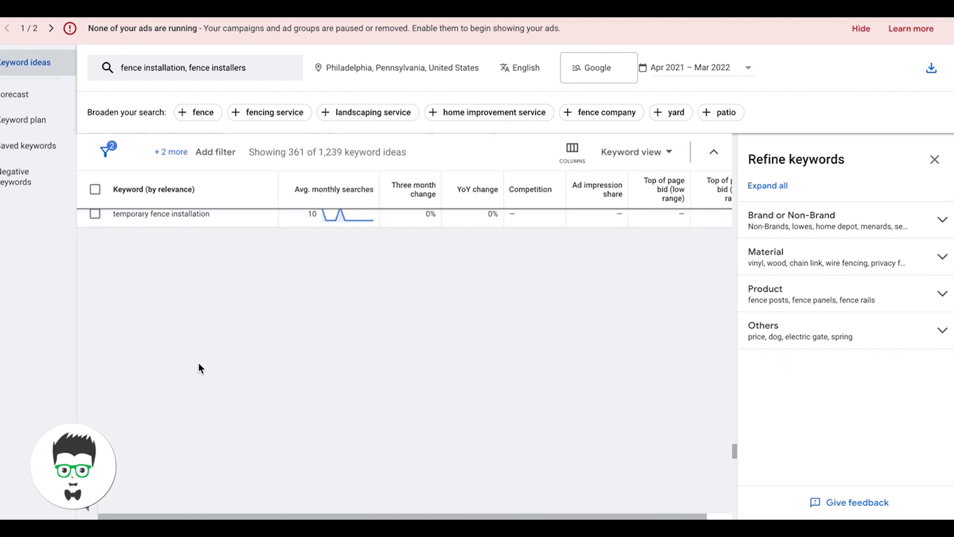
{"action": "scroll", "coordinate": [198, 368], "scroll_direction": "down", "scroll_amount": 10}
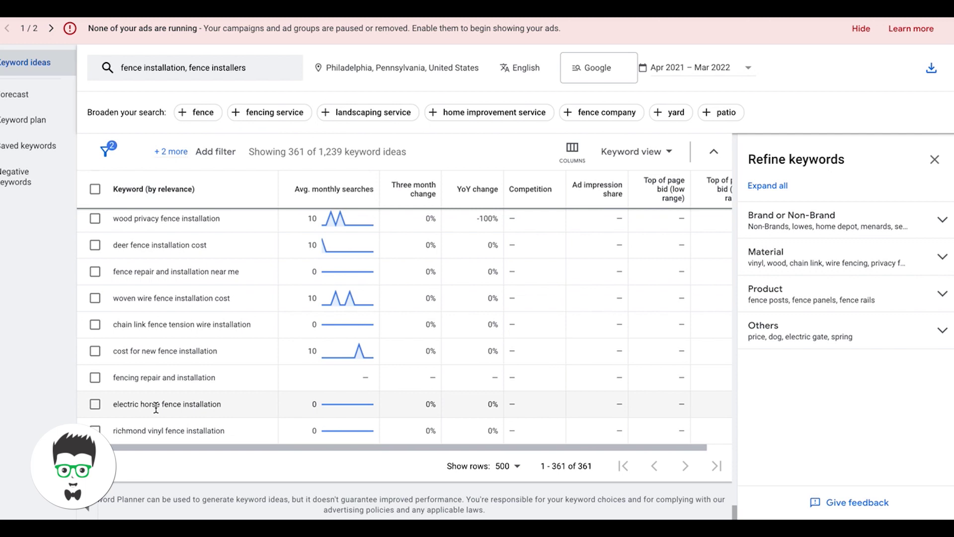
{"action": "scroll", "coordinate": [149, 408], "scroll_direction": "up", "scroll_amount": 2}
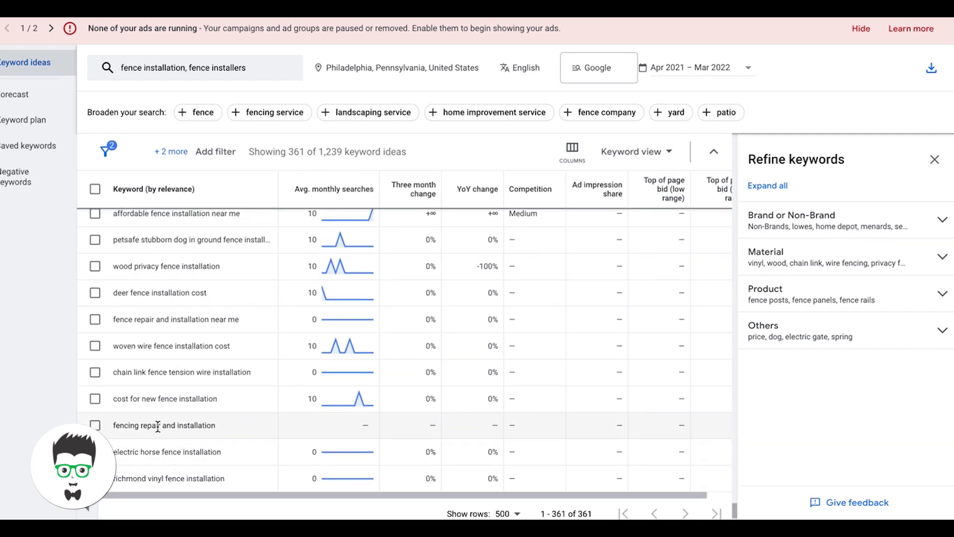
{"action": "left_click_drag", "start_coordinate": [161, 425], "coordinate": [141, 424]}
{"action": "left_click", "coordinate": [166, 426]}
{"action": "triple_click", "coordinate": [162, 426]}
{"action": "left_click", "coordinate": [154, 427]}
{"action": "left_click_drag", "start_coordinate": [161, 428], "coordinate": [144, 426]}
{"action": "left_click", "coordinate": [167, 427]}
Back at the top, drag the Keyword column wider so long keywords like the petsafe one show fully
{"action": "scroll", "coordinate": [167, 427], "scroll_direction": "up", "scroll_amount": 1}
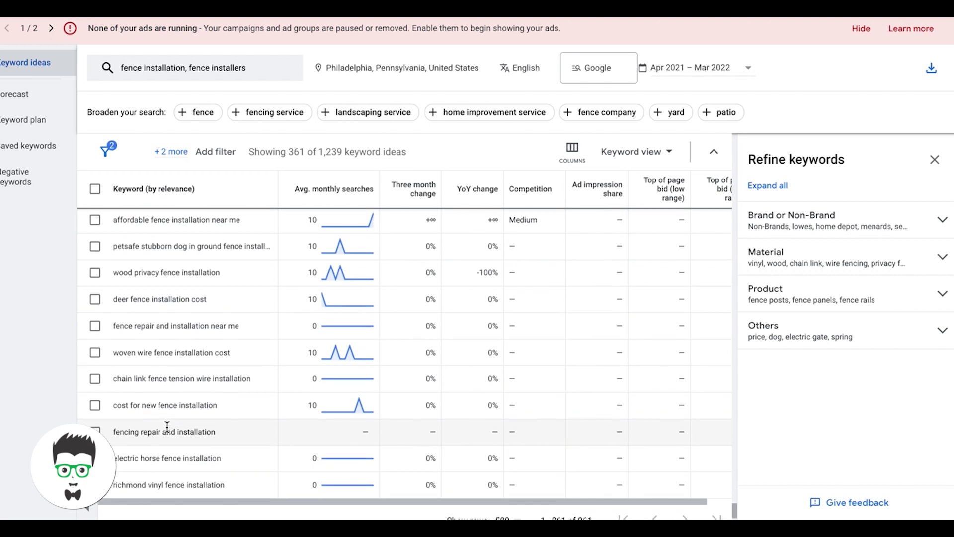
{"action": "scroll", "coordinate": [147, 425], "scroll_direction": "up", "scroll_amount": 2}
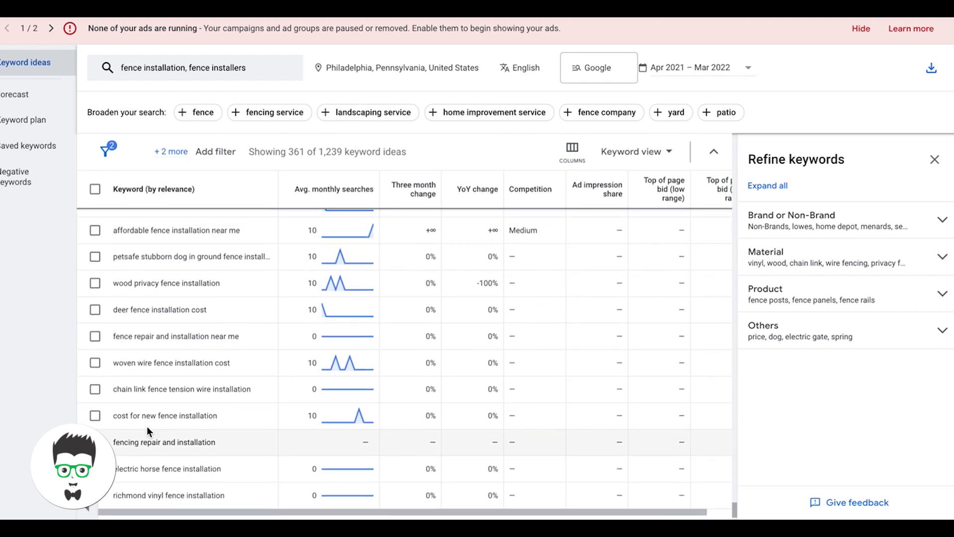
{"action": "scroll", "coordinate": [147, 426], "scroll_direction": "up", "scroll_amount": 3}
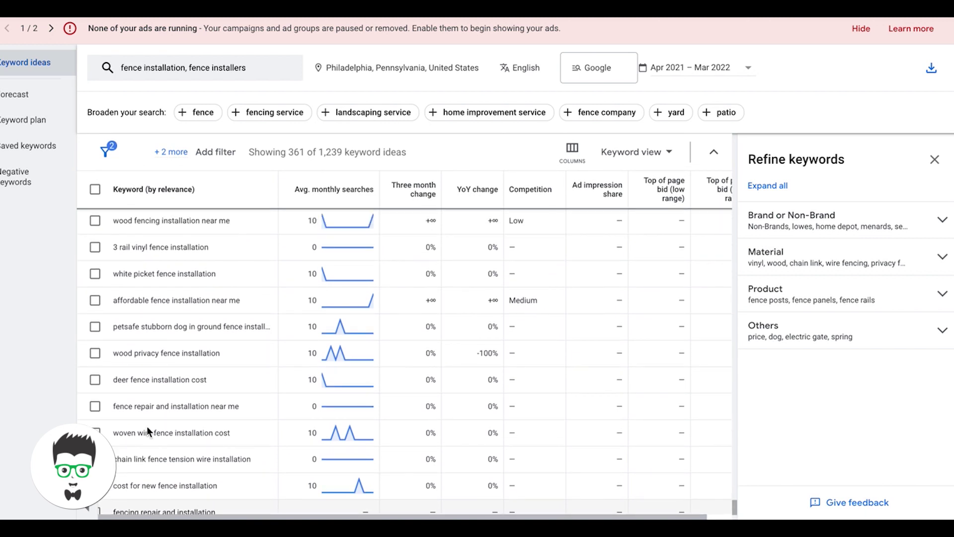
{"action": "scroll", "coordinate": [147, 426], "scroll_direction": "up", "scroll_amount": 3}
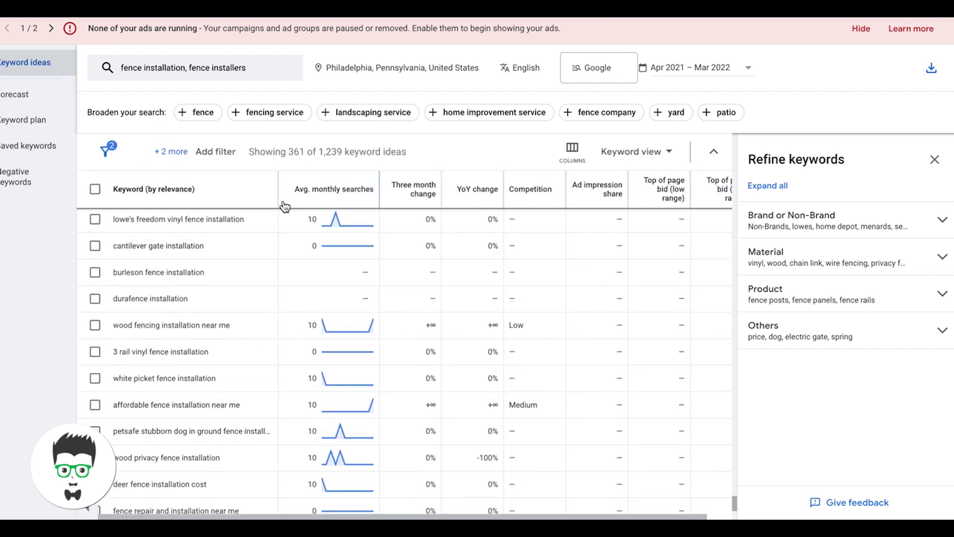
{"action": "left_click_drag", "start_coordinate": [292, 204], "coordinate": [330, 217]}
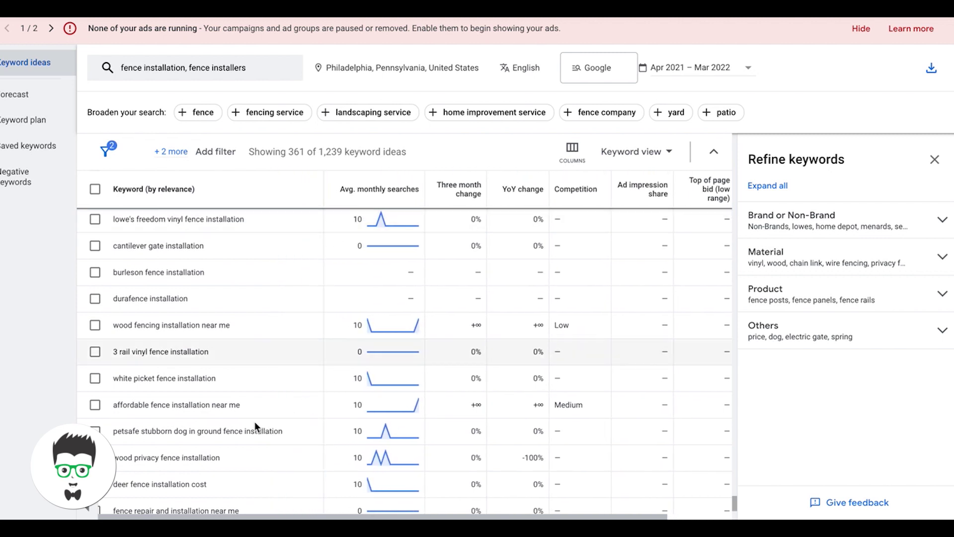
{"action": "triple_click", "coordinate": [142, 407]}
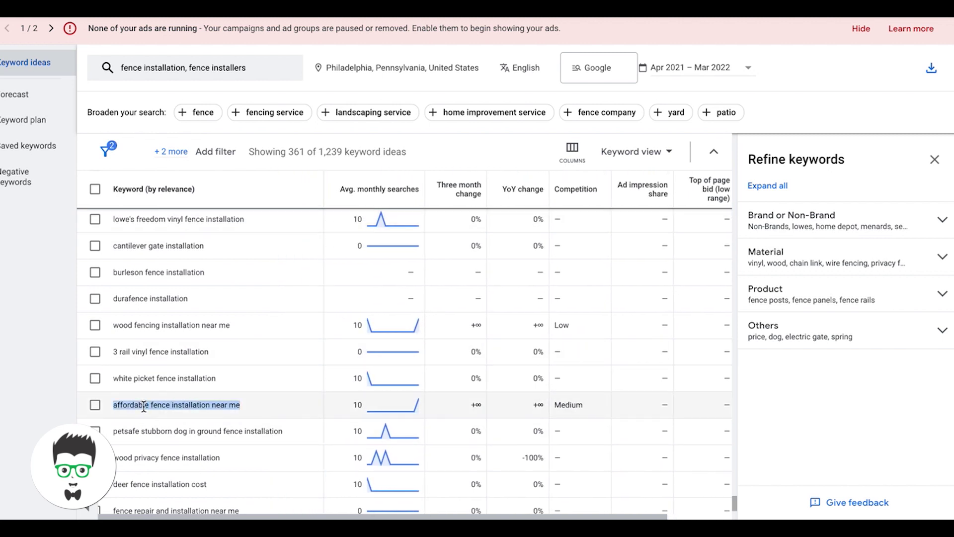
{"action": "left_click", "coordinate": [197, 405]}
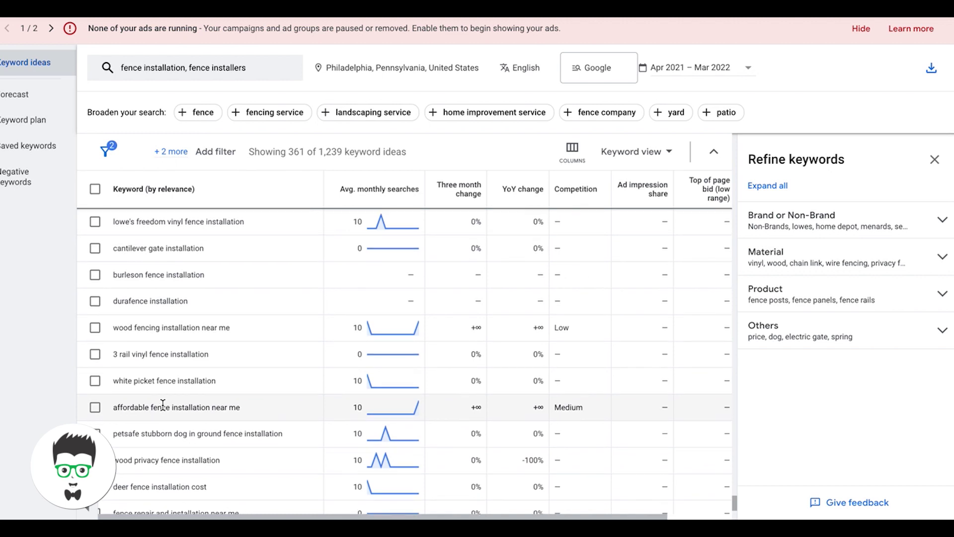
{"action": "scroll", "coordinate": [163, 404], "scroll_direction": "up", "scroll_amount": 1}
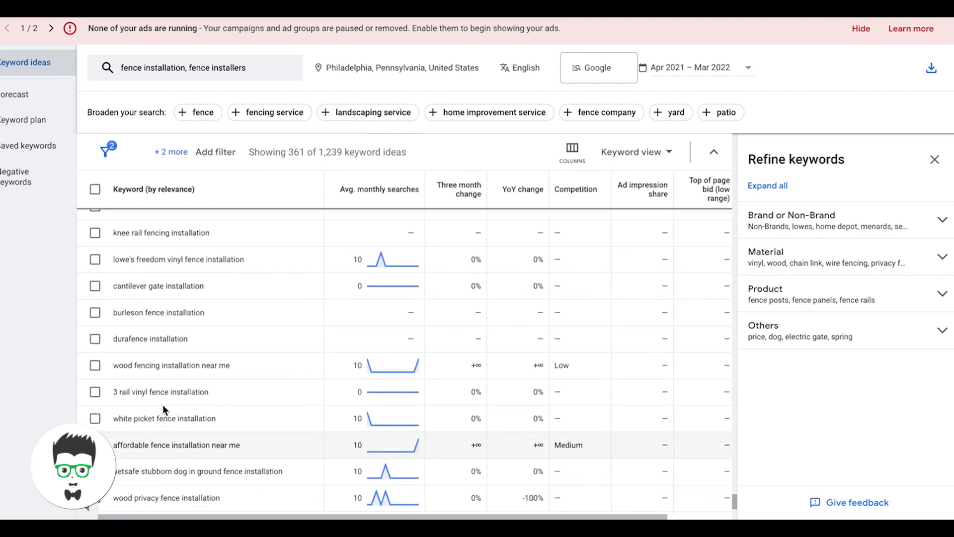
{"action": "triple_click", "coordinate": [209, 445]}
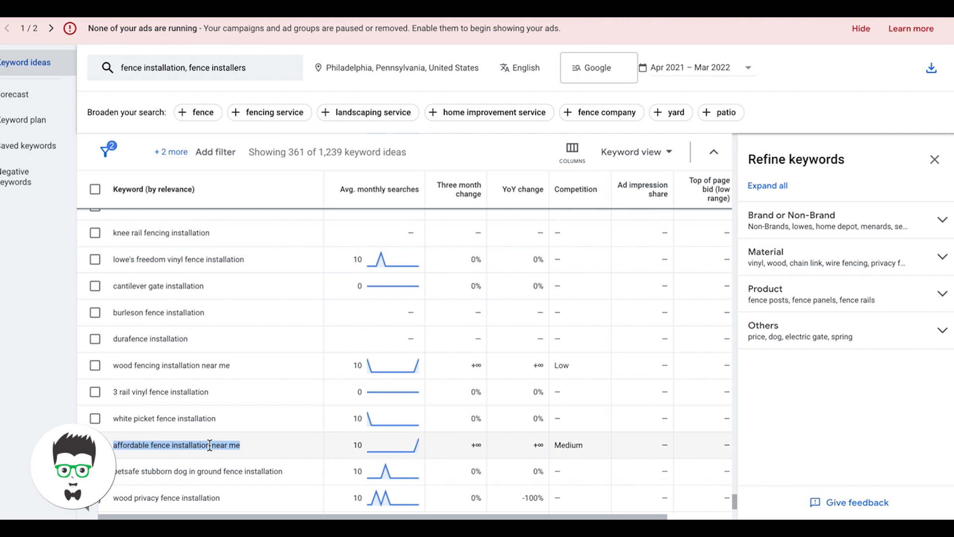
{"action": "double_click", "coordinate": [174, 442]}
{"action": "left_click", "coordinate": [140, 440]}
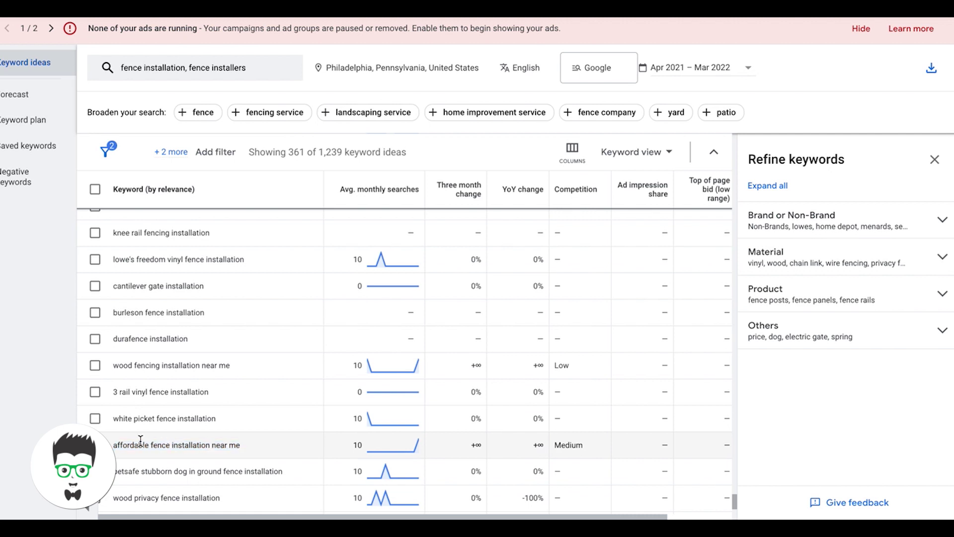
{"action": "double_click", "coordinate": [141, 440]}
{"action": "left_click", "coordinate": [130, 444]}
{"action": "scroll", "coordinate": [173, 417], "scroll_direction": "up", "scroll_amount": 1}
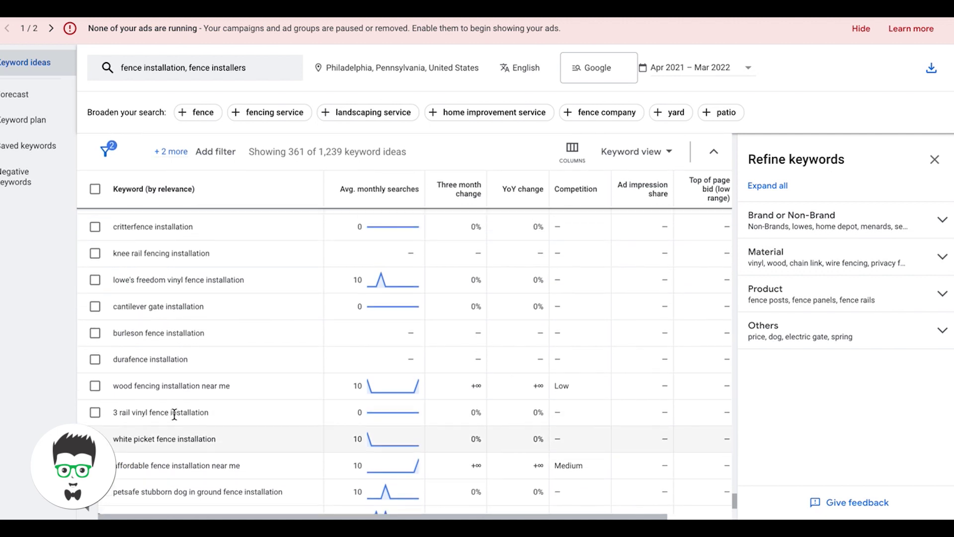
{"action": "scroll", "coordinate": [174, 413], "scroll_direction": "up", "scroll_amount": 3}
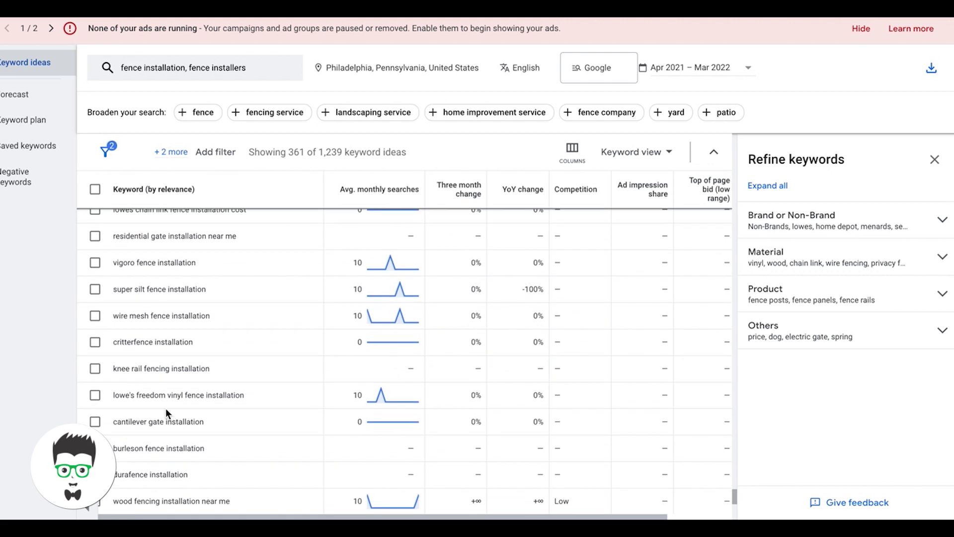
{"action": "scroll", "coordinate": [166, 397], "scroll_direction": "up", "scroll_amount": 3}
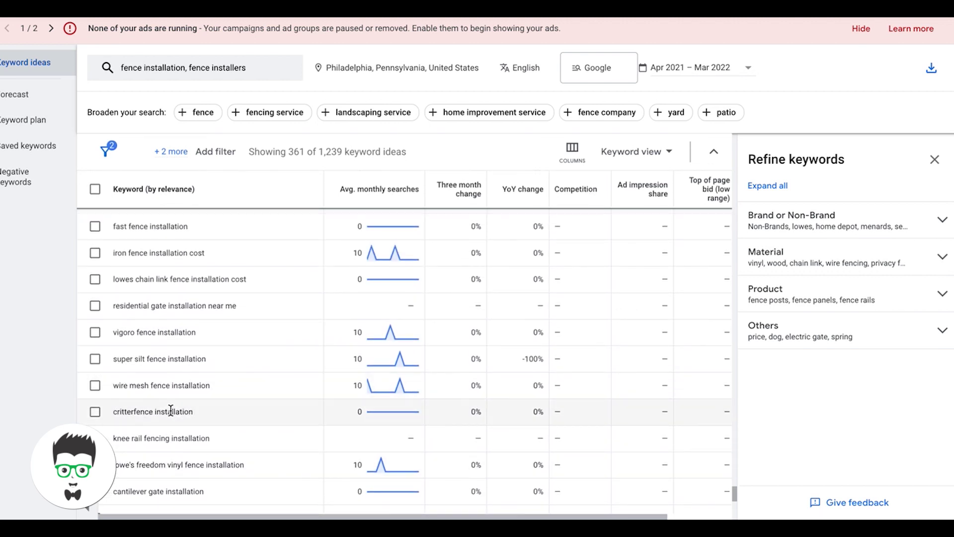
{"action": "triple_click", "coordinate": [170, 410]}
{"action": "left_click", "coordinate": [195, 421]}
{"action": "scroll", "coordinate": [199, 424], "scroll_direction": "up", "scroll_amount": 2}
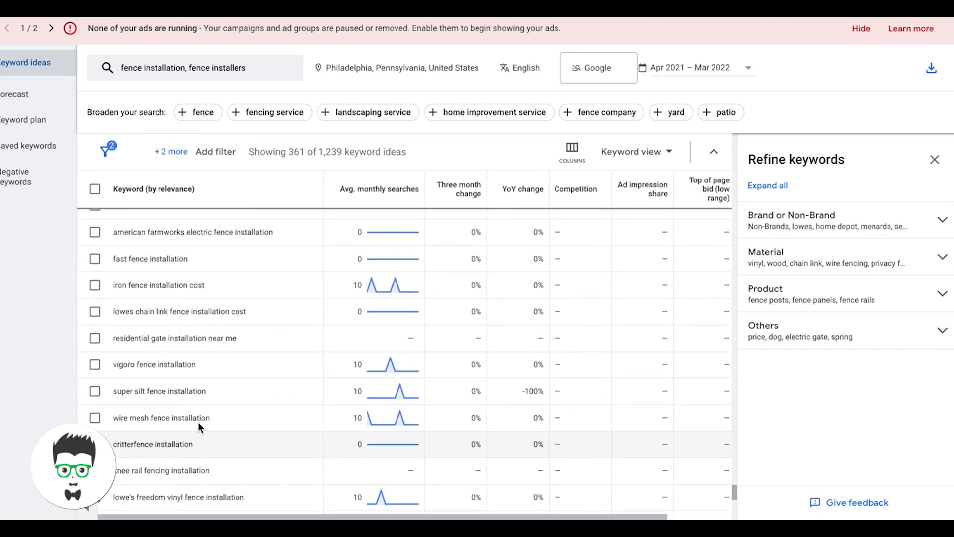
{"action": "scroll", "coordinate": [199, 422], "scroll_direction": "up", "scroll_amount": 3}
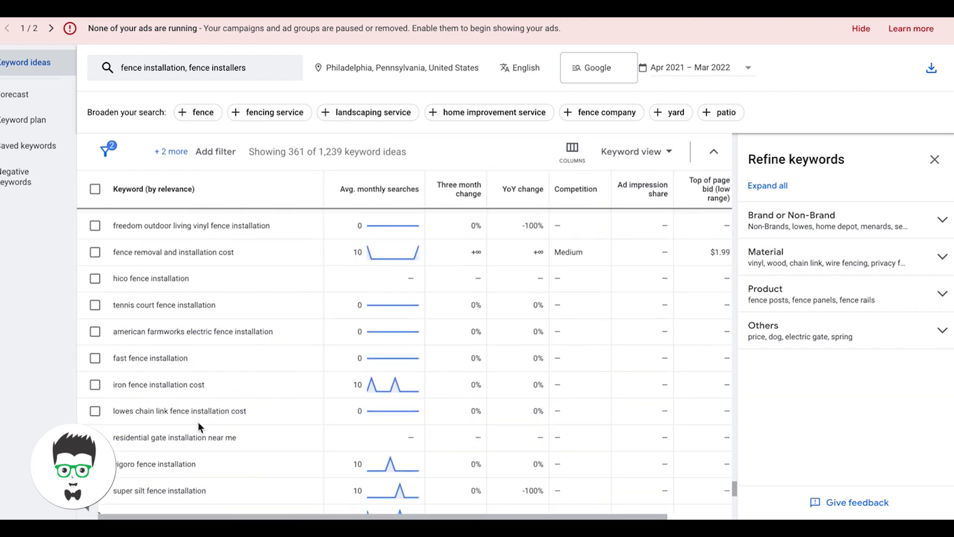
{"action": "scroll", "coordinate": [197, 422], "scroll_direction": "up", "scroll_amount": 1}
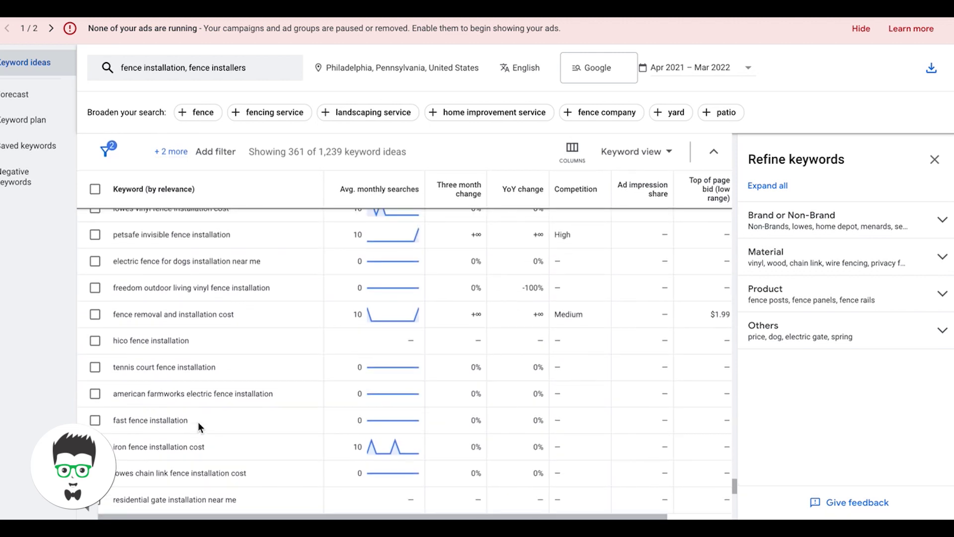
{"action": "double_click", "coordinate": [168, 394]}
{"action": "scroll", "coordinate": [185, 395], "scroll_direction": "up", "scroll_amount": 2}
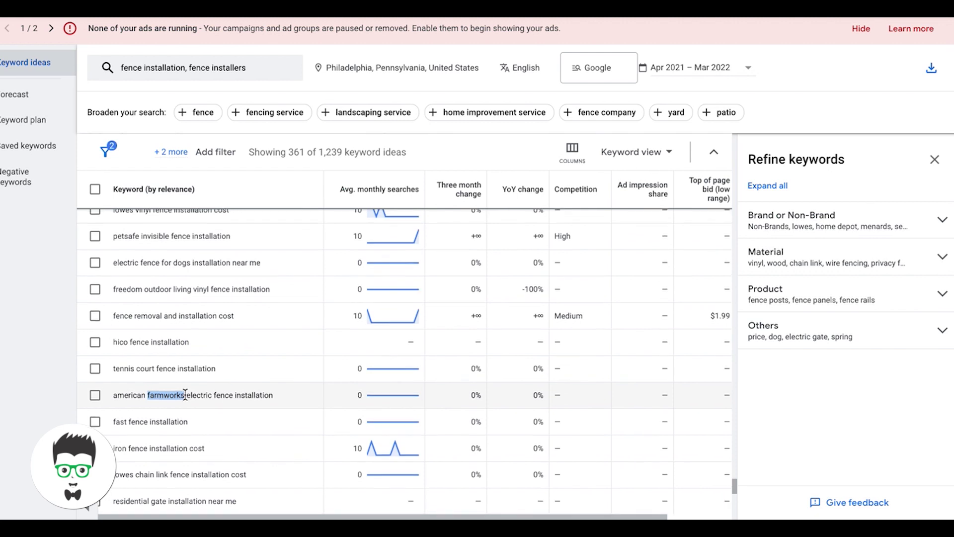
{"action": "scroll", "coordinate": [185, 395], "scroll_direction": "up", "scroll_amount": 3}
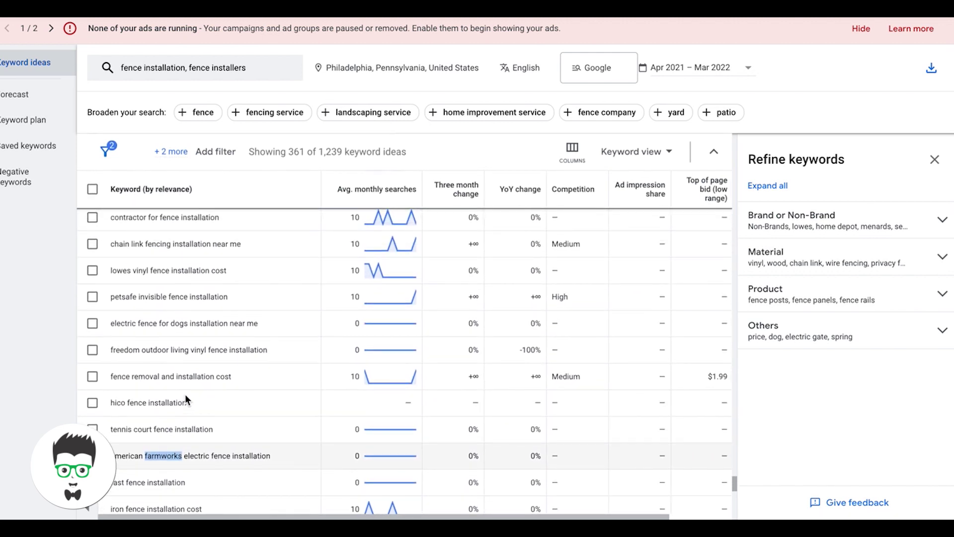
{"action": "scroll", "coordinate": [185, 394], "scroll_direction": "up", "scroll_amount": 1}
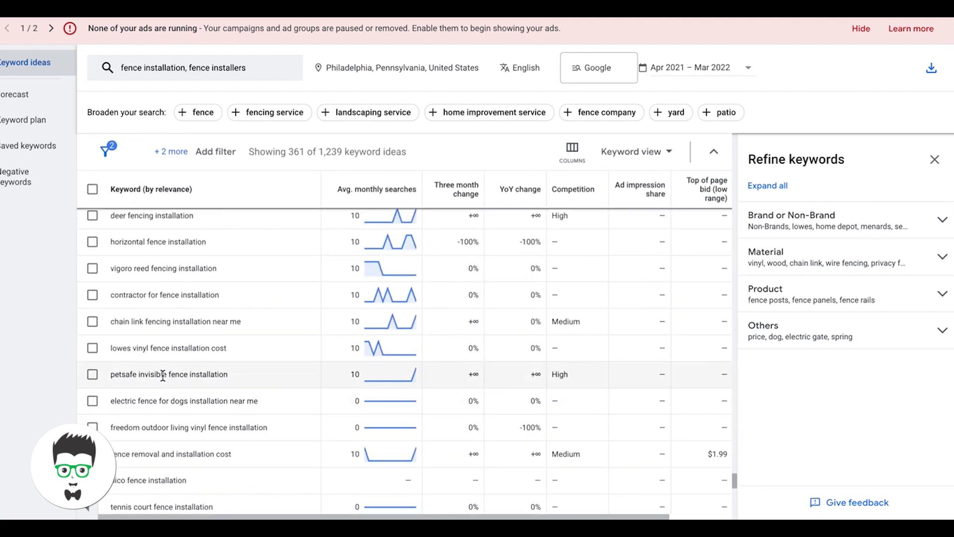
{"action": "triple_click", "coordinate": [163, 374]}
{"action": "left_click", "coordinate": [185, 375]}
{"action": "left_click_drag", "start_coordinate": [112, 373], "coordinate": [216, 376]}
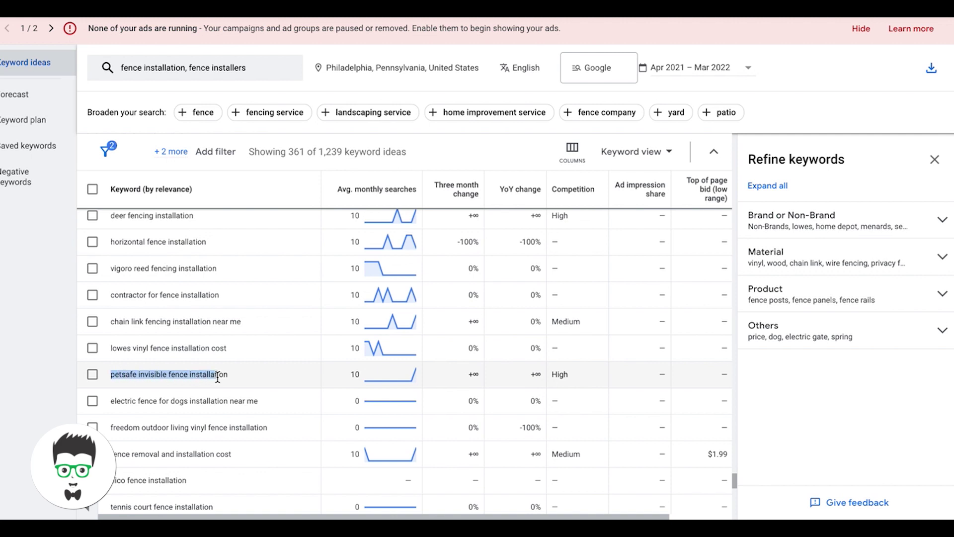
{"action": "left_click", "coordinate": [194, 373]}
{"action": "left_click_drag", "start_coordinate": [137, 374], "coordinate": [189, 379]}
{"action": "scroll", "coordinate": [200, 377], "scroll_direction": "up", "scroll_amount": 2}
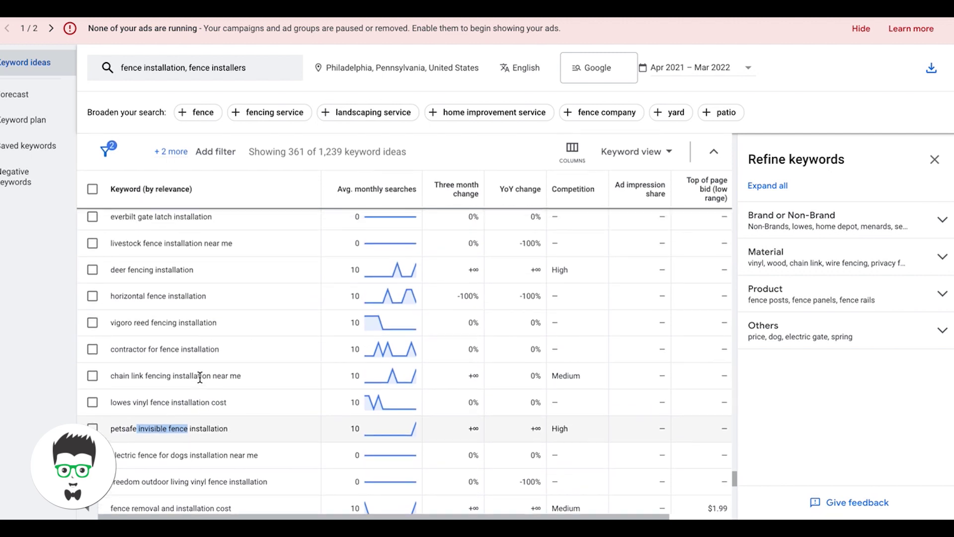
{"action": "scroll", "coordinate": [200, 380], "scroll_direction": "up", "scroll_amount": 3}
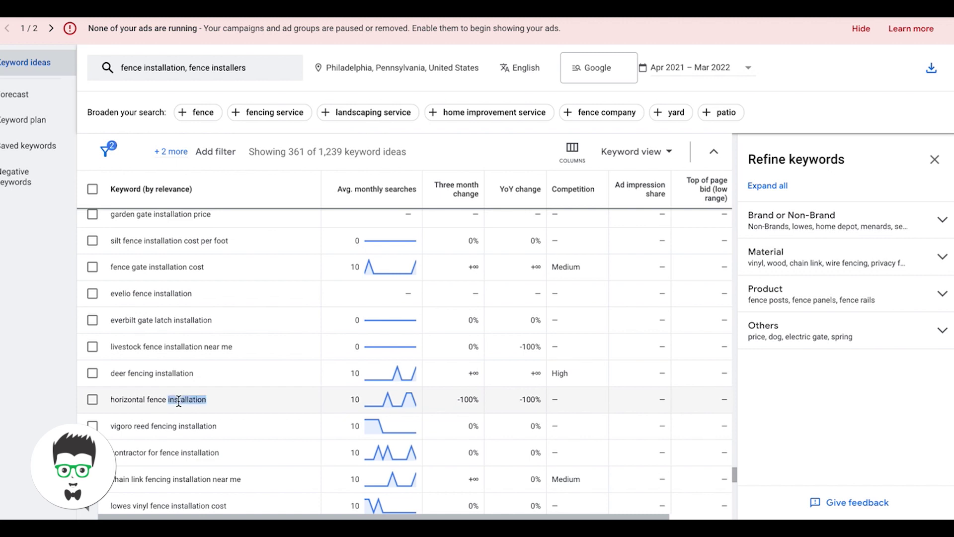
{"action": "triple_click", "coordinate": [177, 400]}
{"action": "left_click", "coordinate": [183, 403]}
{"action": "left_click_drag", "start_coordinate": [115, 398], "coordinate": [206, 401]}
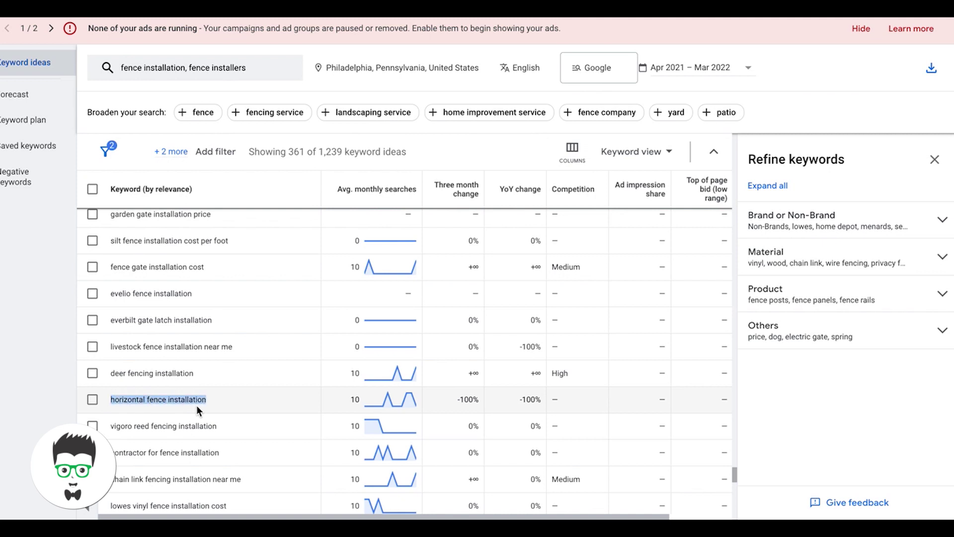
{"action": "left_click", "coordinate": [185, 404]}
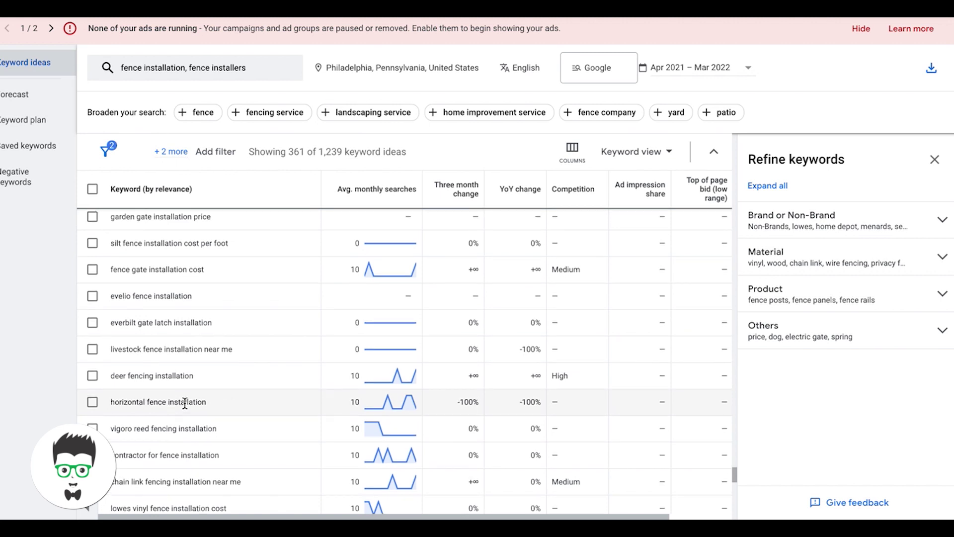
{"action": "scroll", "coordinate": [185, 403], "scroll_direction": "up", "scroll_amount": 3}
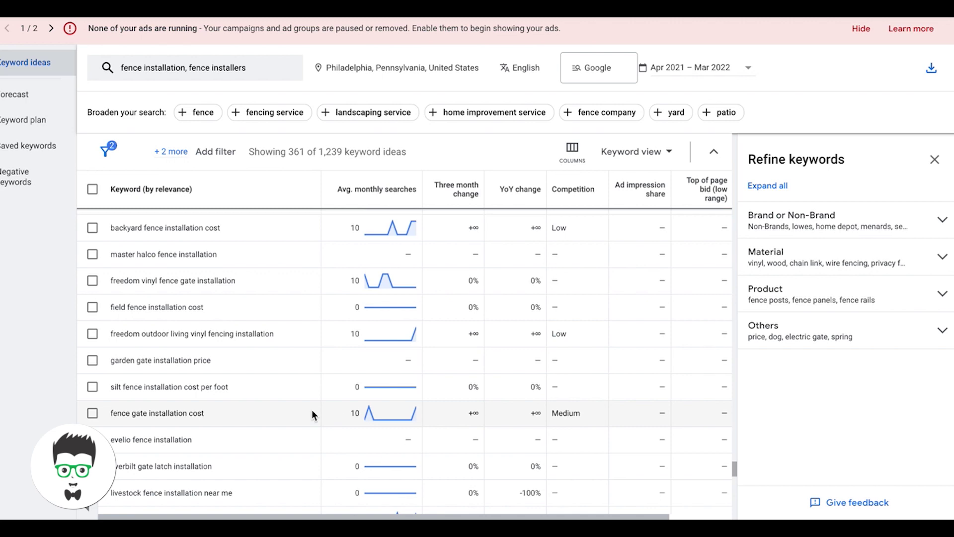
{"action": "scroll", "coordinate": [312, 412], "scroll_direction": "up", "scroll_amount": 4}
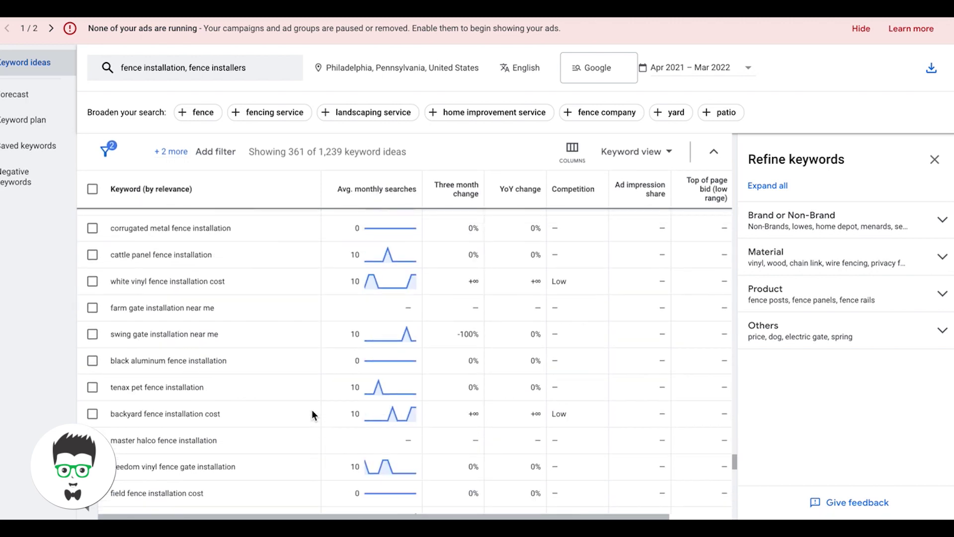
{"action": "scroll", "coordinate": [312, 411], "scroll_direction": "up", "scroll_amount": 6}
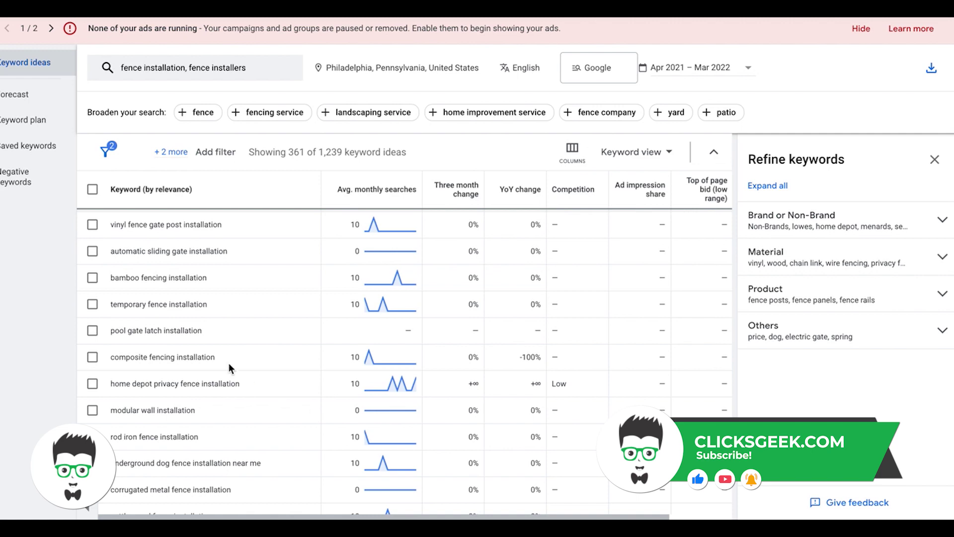
{"action": "scroll", "coordinate": [220, 347], "scroll_direction": "up", "scroll_amount": 8}
{"action": "scroll", "coordinate": [221, 348], "scroll_direction": "up", "scroll_amount": 1}
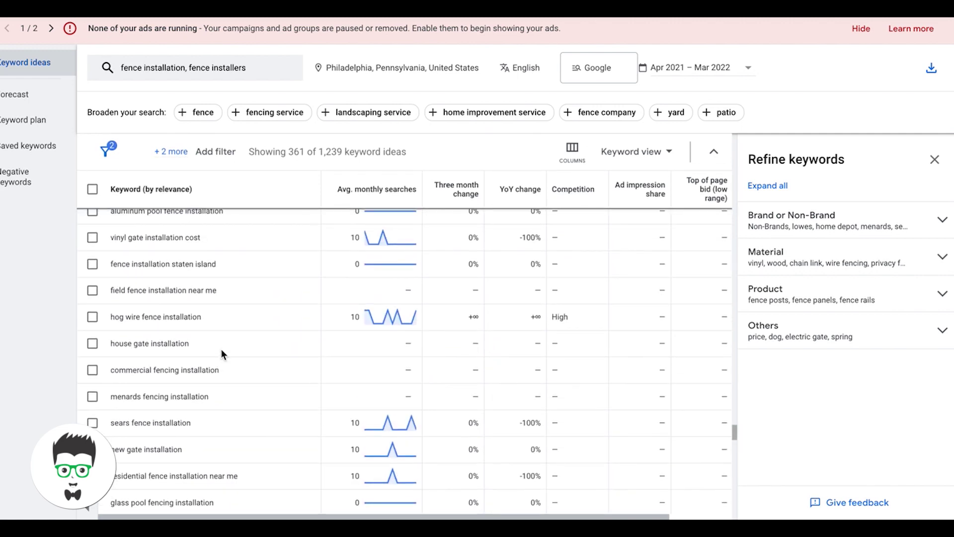